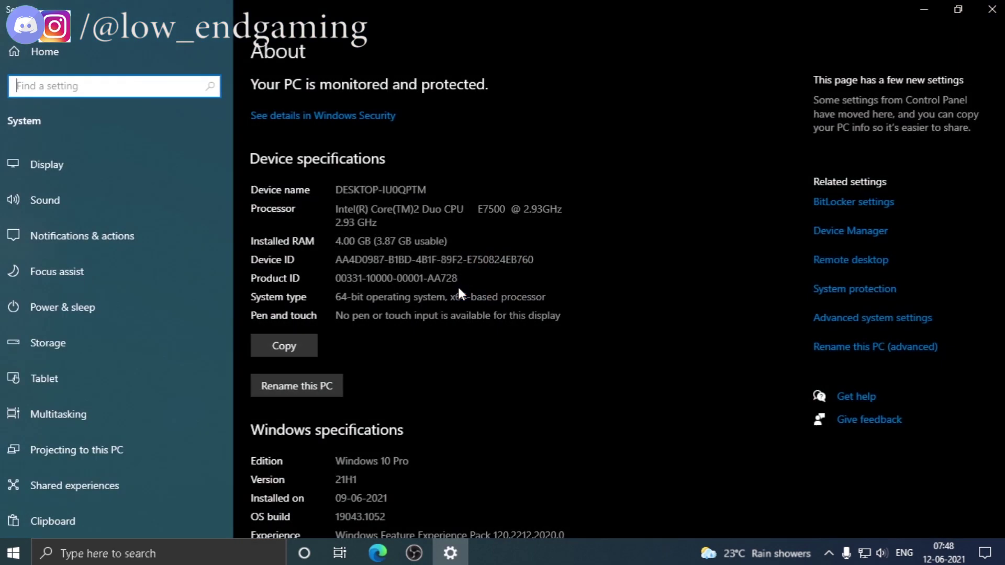
# Review the processor, RAM and system type, then view the display adapter properties (Intel GMA 4500)
pyautogui.moveTo(336, 209); pyautogui.dragTo(379, 222)
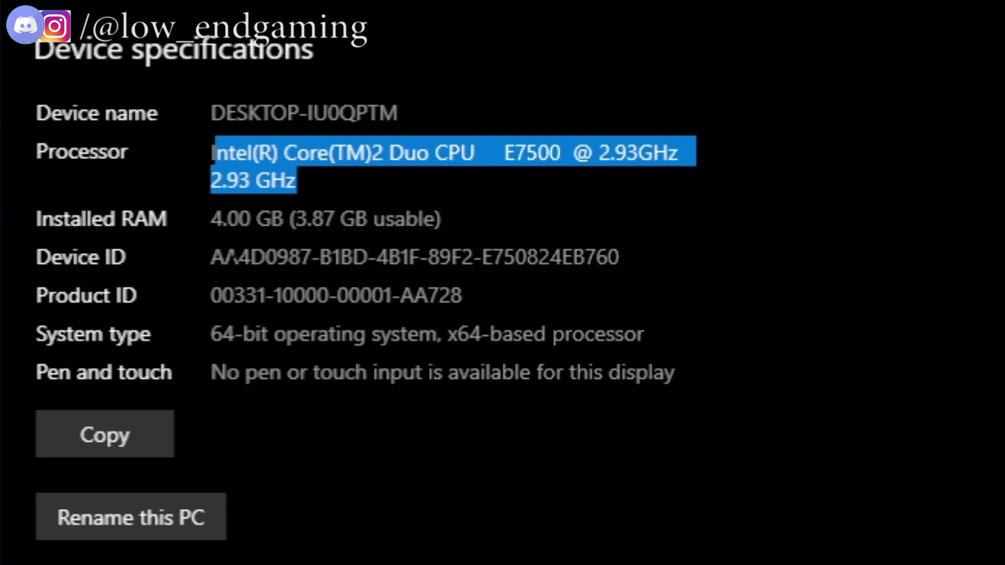
pyautogui.click(231, 252)
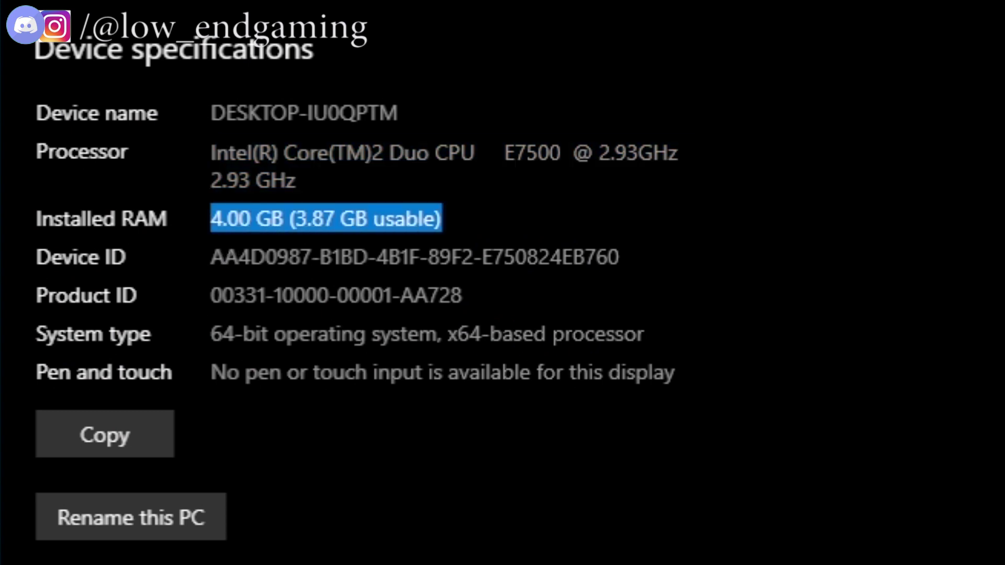
pyautogui.click(301, 450)
pyautogui.scroll(-3, 301, 450)
pyautogui.scroll(-2, 487, 440)
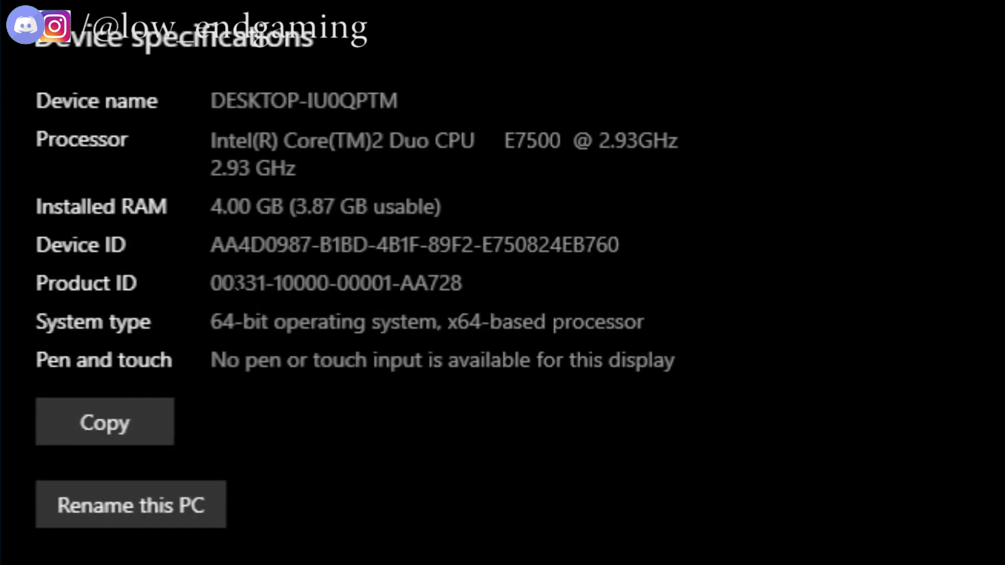
pyautogui.click(662, 515)
pyautogui.scroll(-2, 578, 490)
pyautogui.scroll(-3, 393, 440)
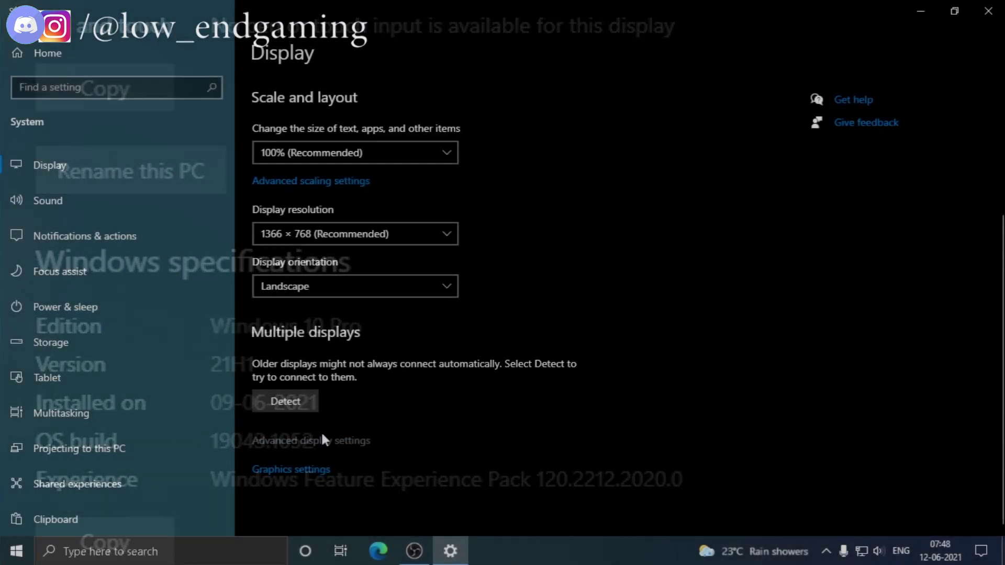
pyautogui.click(322, 441)
pyautogui.scroll(-3, 284, 395)
pyautogui.click(110, 323)
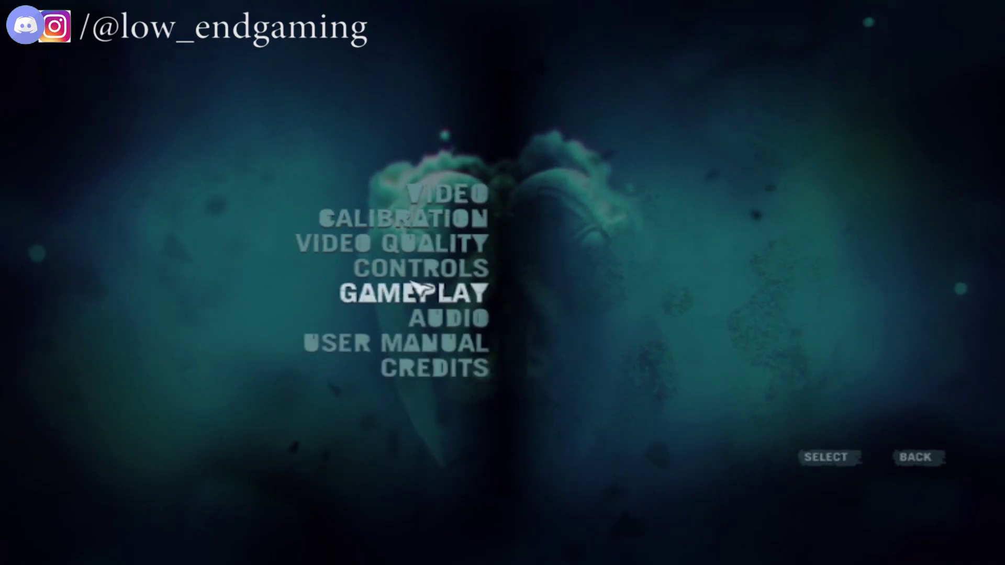
# Apply 800x600 resolution with V-Sync and GPU max buffered frames off
pyautogui.click(449, 193)
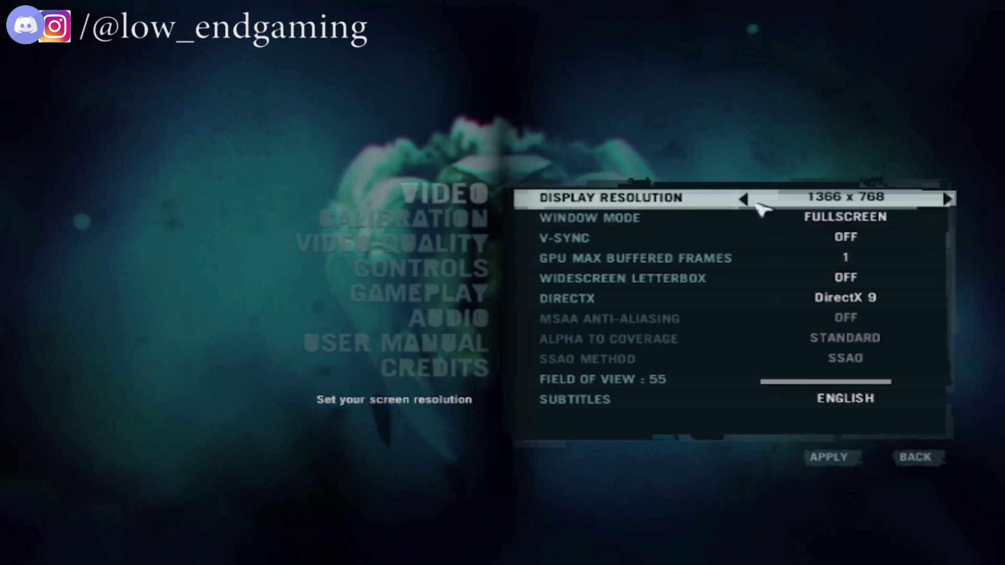
pyautogui.click(744, 198)
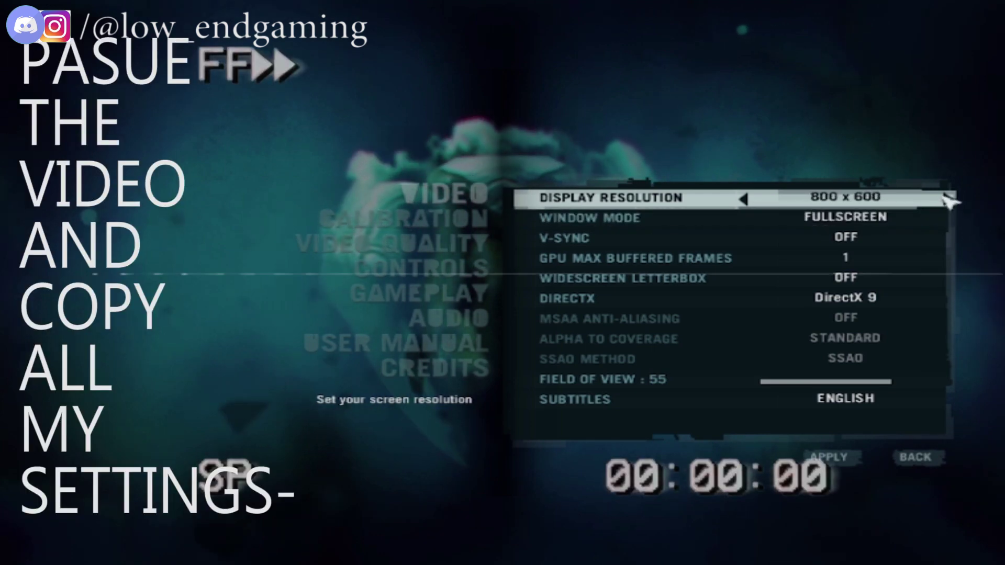
pyautogui.click(744, 240)
pyautogui.click(946, 259)
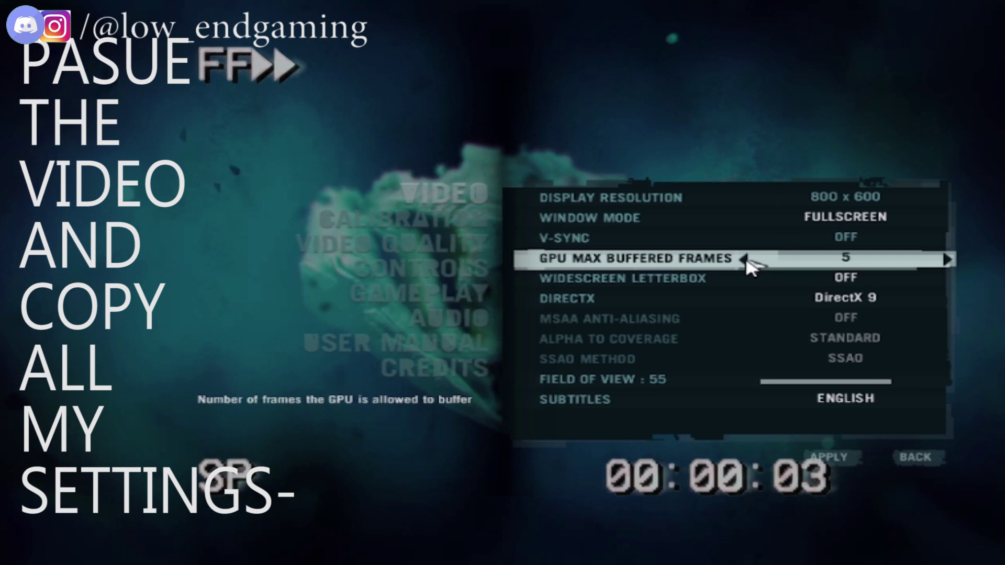
pyautogui.click(947, 259)
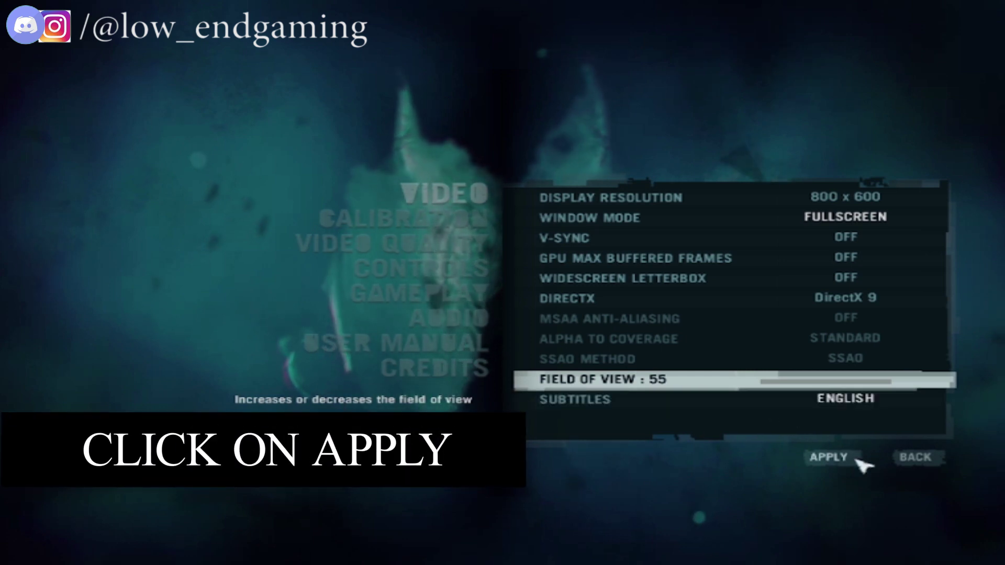
pyautogui.click(829, 457)
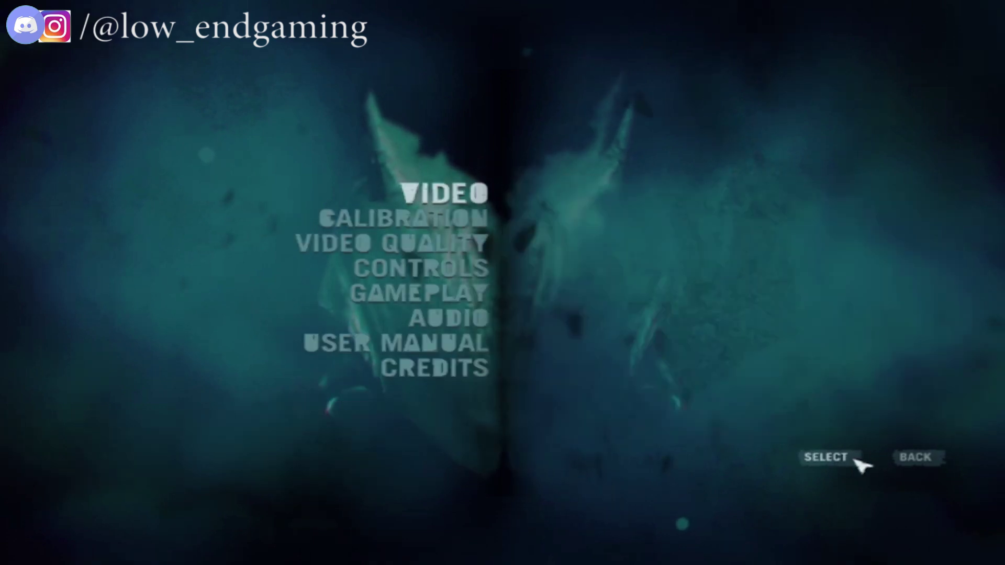
# Set every video quality option to Low and apply
pyautogui.click(378, 243)
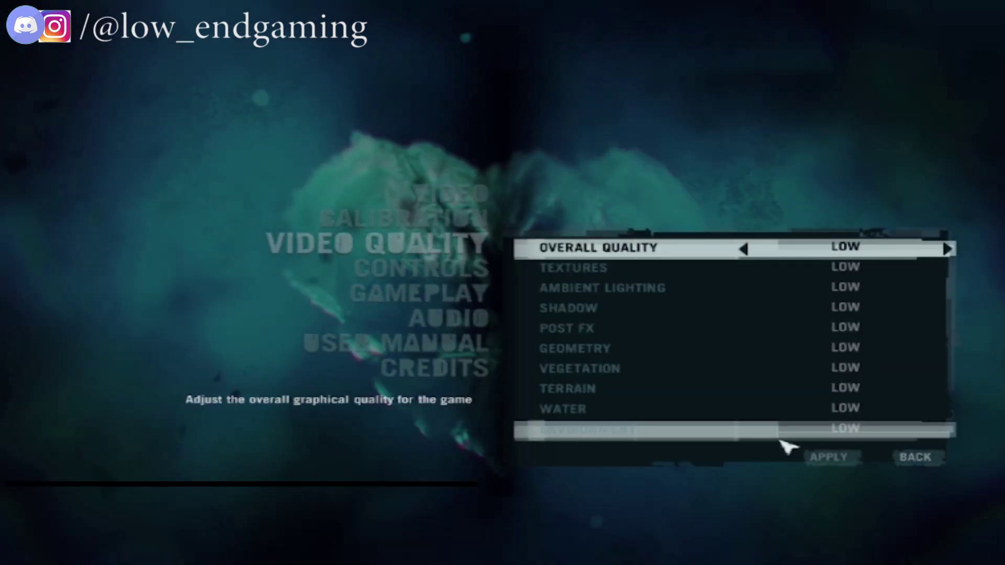
pyautogui.click(781, 440)
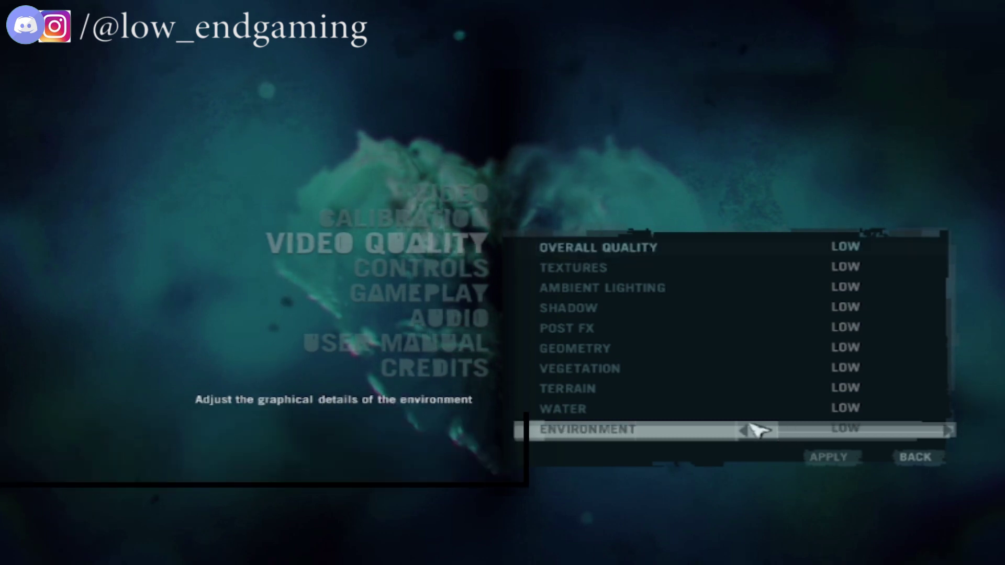
pyautogui.click(833, 457)
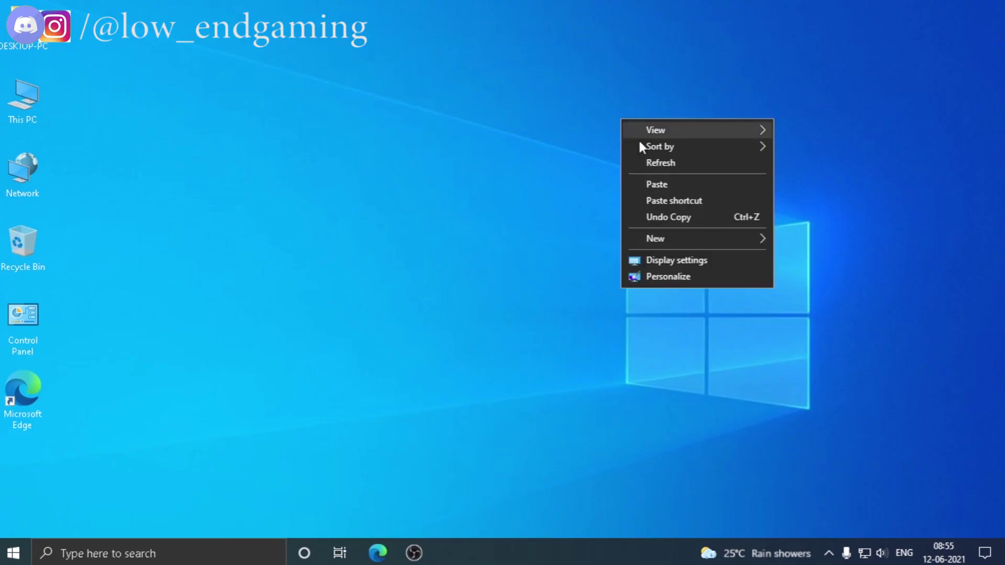
# Browse to Documents > My Games > Far Cry 3 and open GamerProfile with Notepad
pyautogui.click(675, 166)
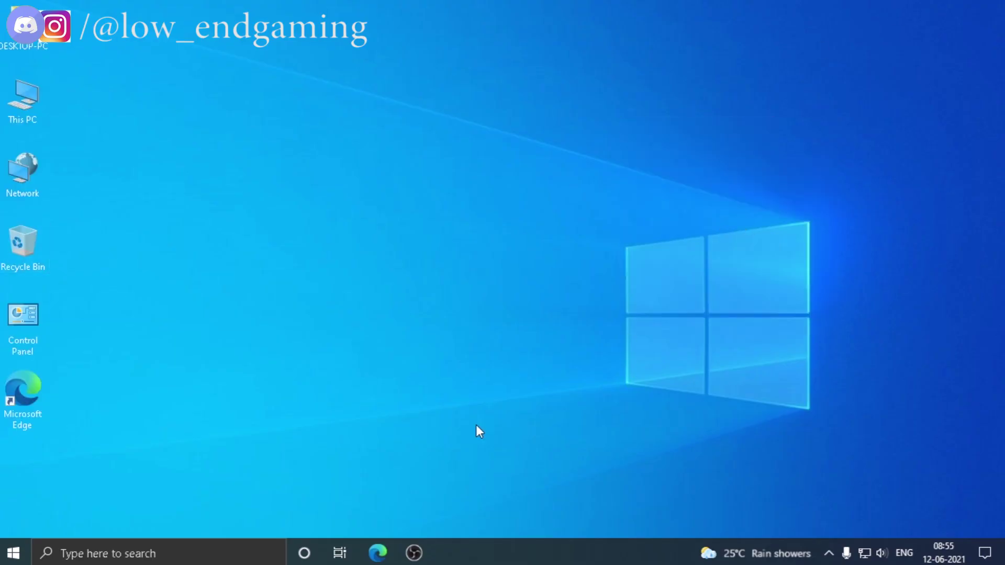
pyautogui.doubleClick(11, 114)
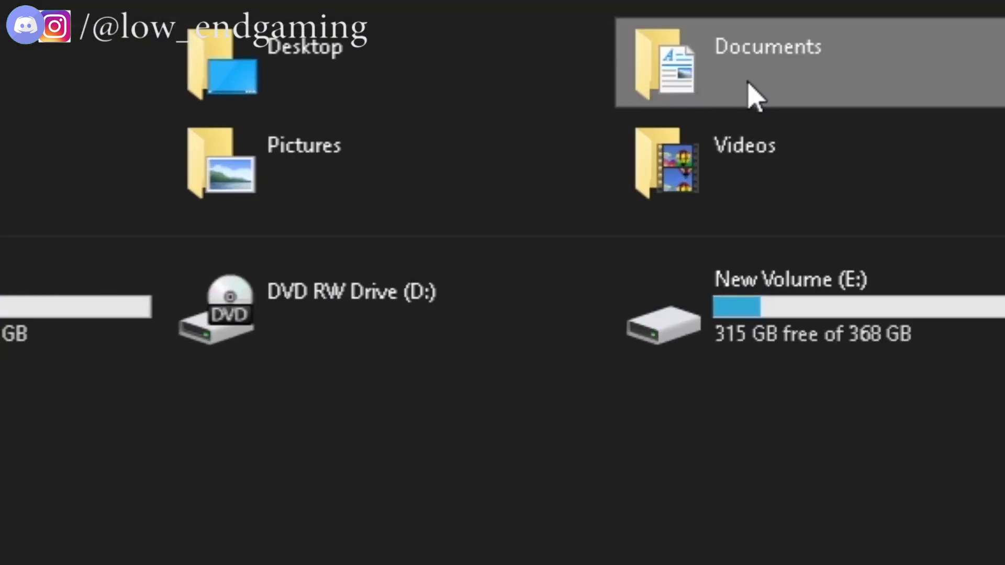
pyautogui.doubleClick(750, 92)
pyautogui.doubleClick(162, 112)
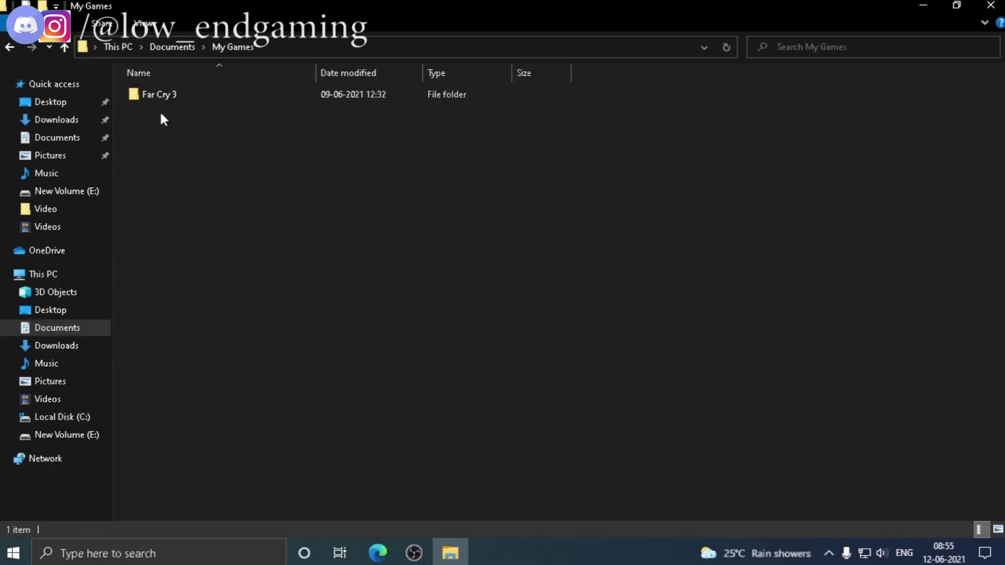
pyautogui.click(175, 93)
pyautogui.doubleClick(166, 95)
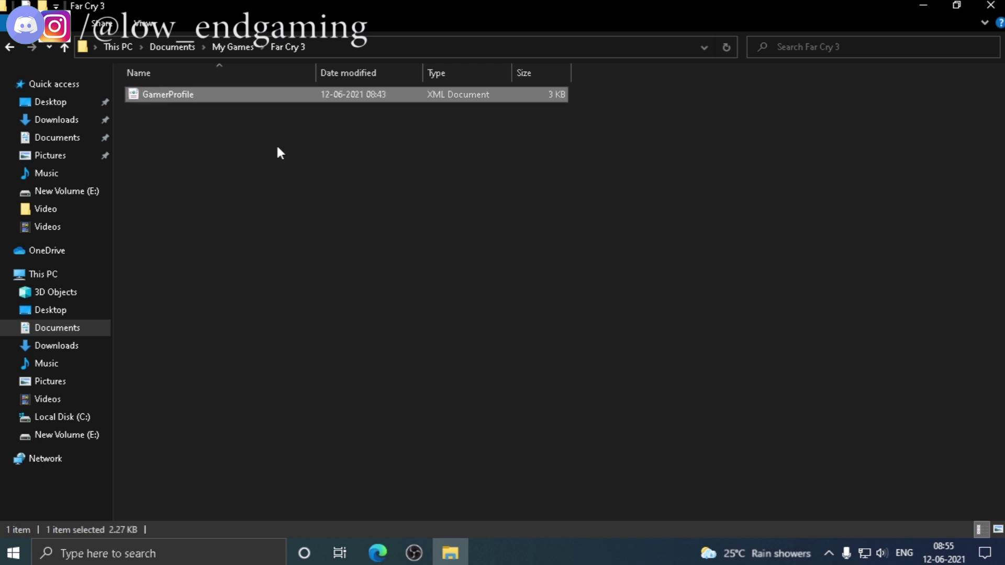
pyautogui.click(168, 94)
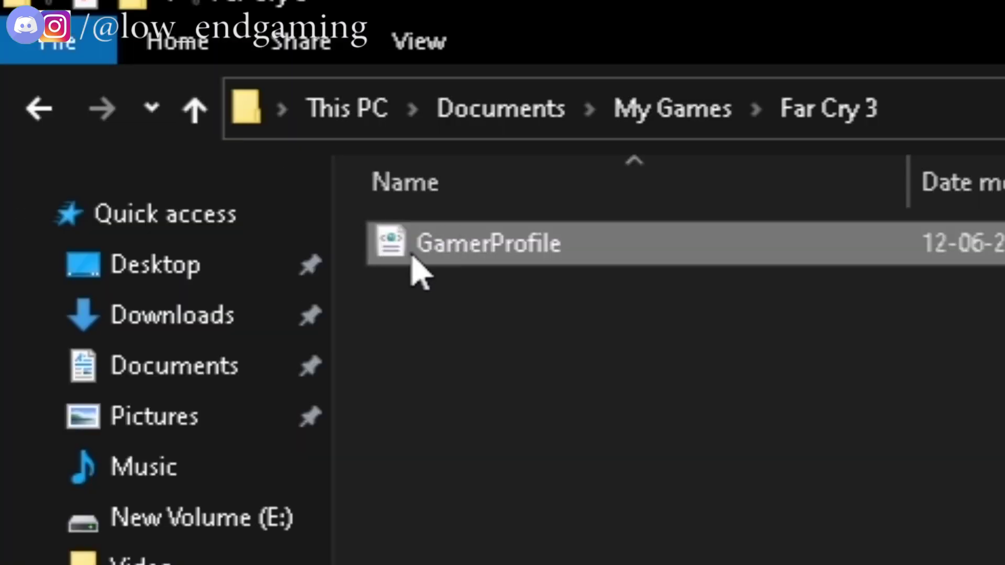
pyautogui.rightClick(144, 93)
pyautogui.click(180, 125)
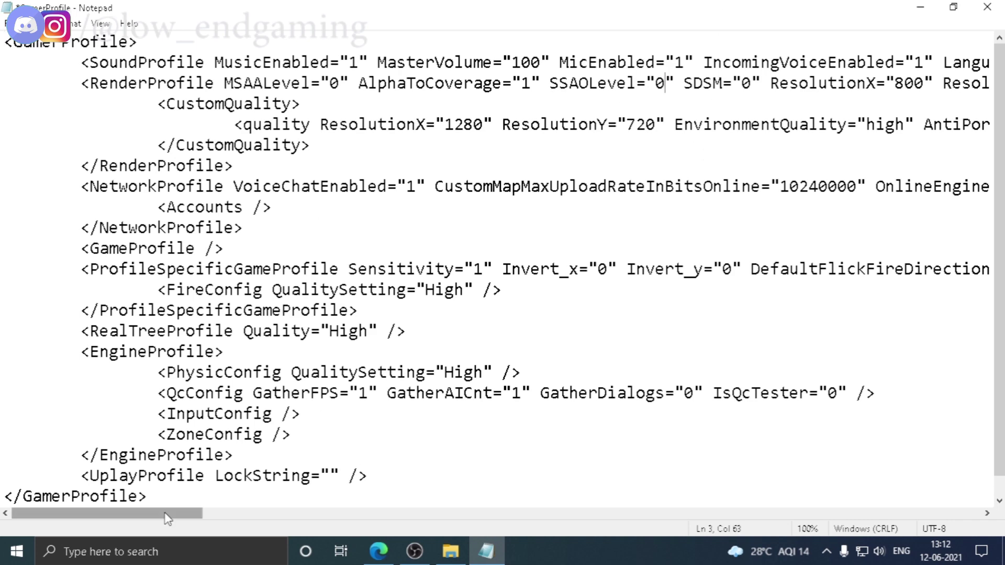
# Change GamerProfile's texture, terrain, geometry, ambient and shadow quality to low, then save
pyautogui.press('Right')
pyautogui.press('Right')
pyautogui.press('Right')
pyautogui.moveTo(230, 513); pyautogui.dragTo(290, 512)
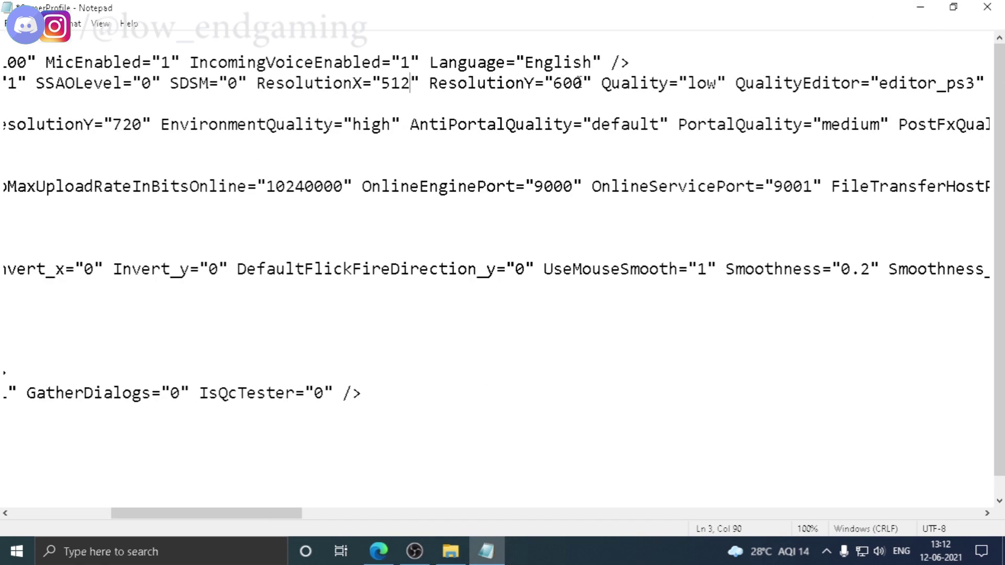
pyautogui.write('288')
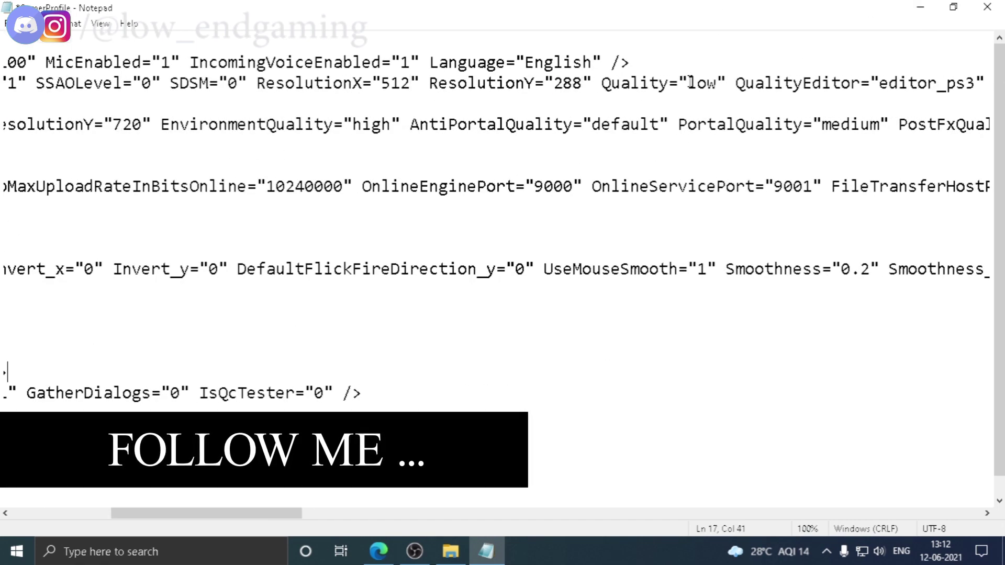
pyautogui.moveTo(208, 514); pyautogui.dragTo(887, 515)
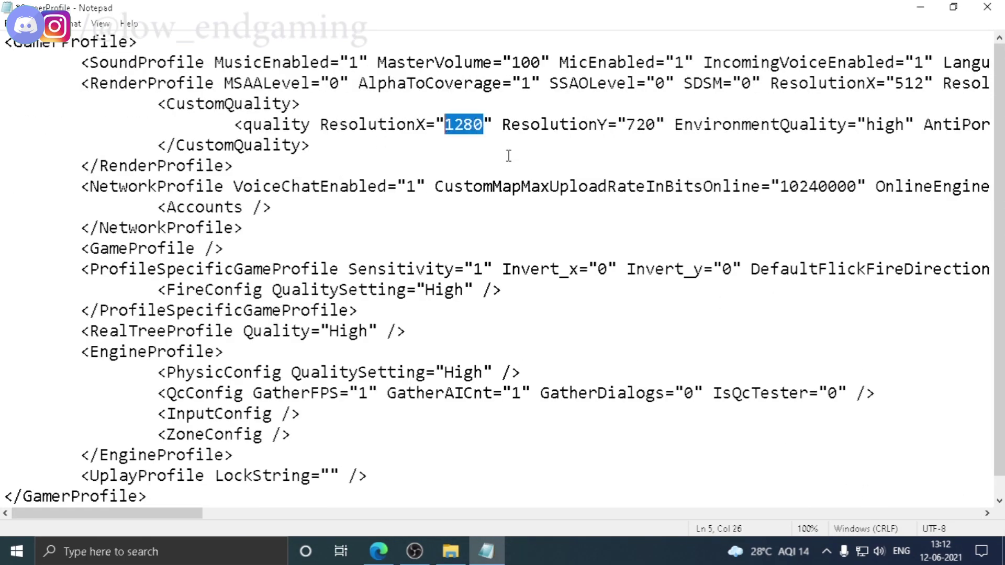
pyautogui.write('512')
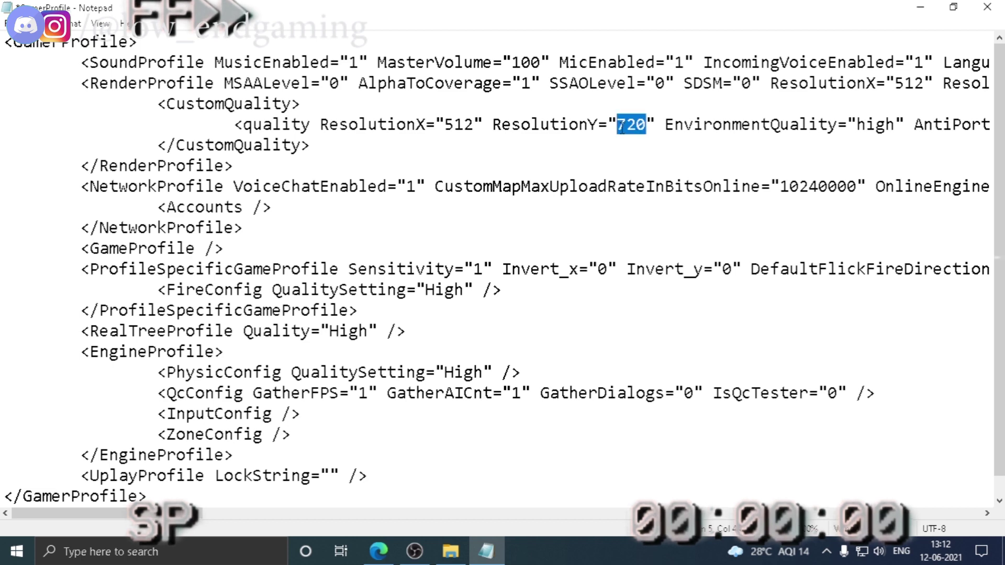
pyautogui.moveTo(79, 515); pyautogui.dragTo(272, 513)
pyautogui.write('y="low" AntiPortalQuality="default" PortalQuality="low" PostFxQuality="')
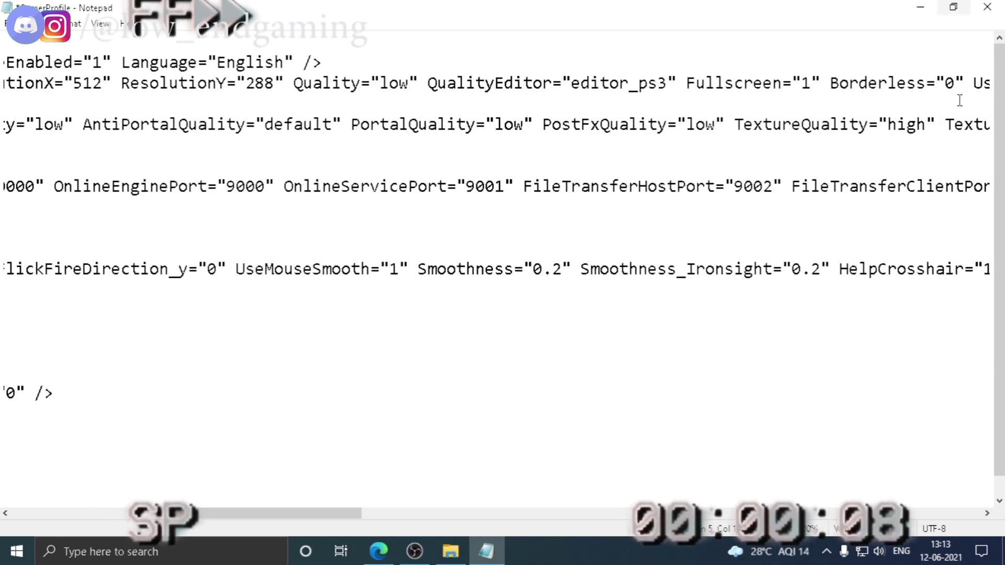
pyautogui.write('low')
pyautogui.hscroll(10, 502, 236)
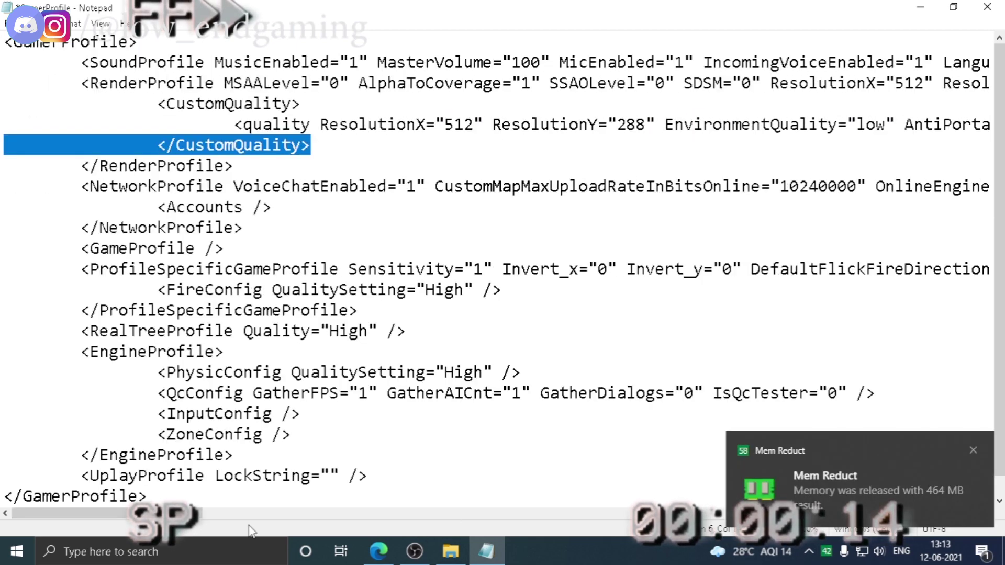
pyautogui.hscroll(5, 507, 315)
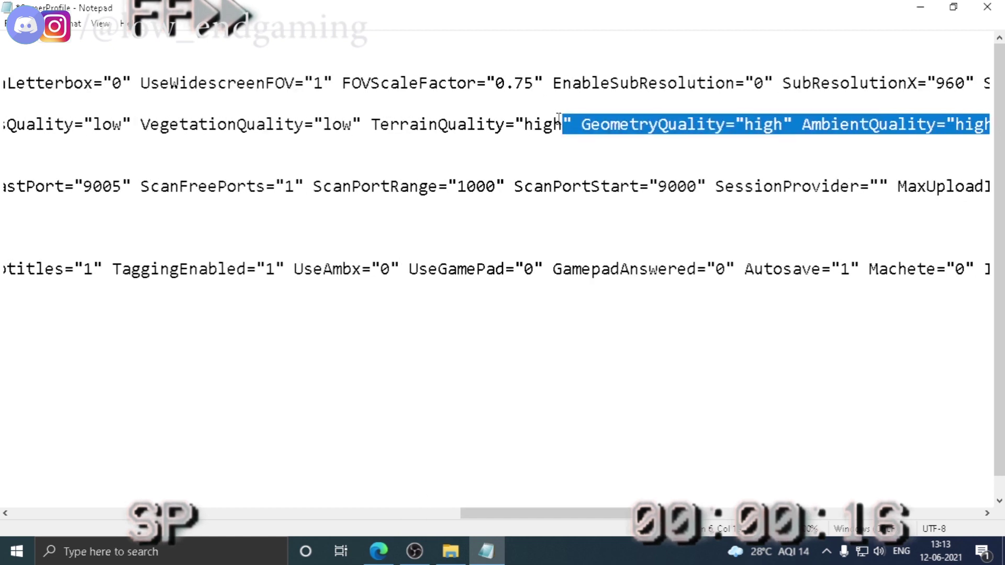
pyautogui.doubleClick(543, 124)
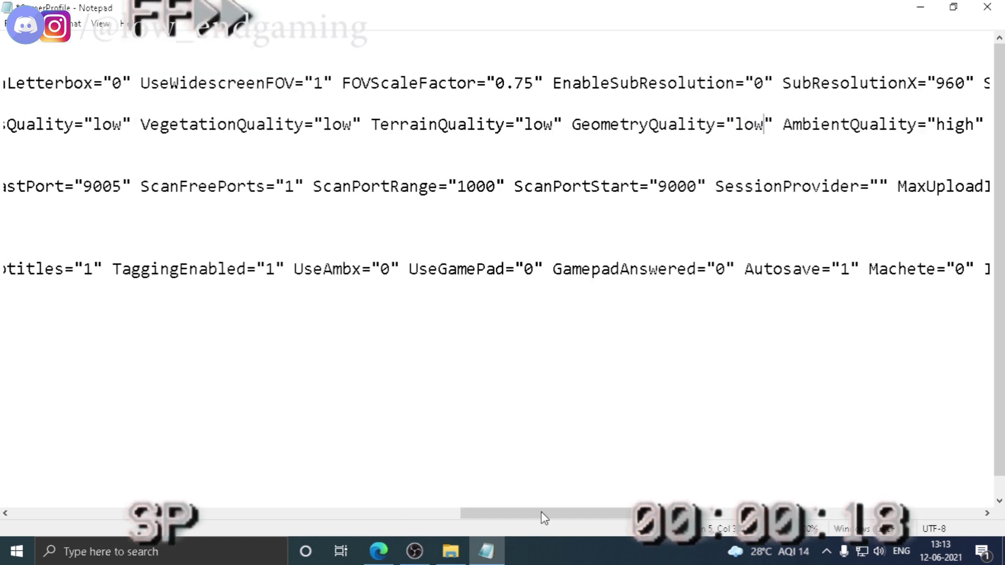
pyautogui.moveTo(543, 518); pyautogui.dragTo(653, 517)
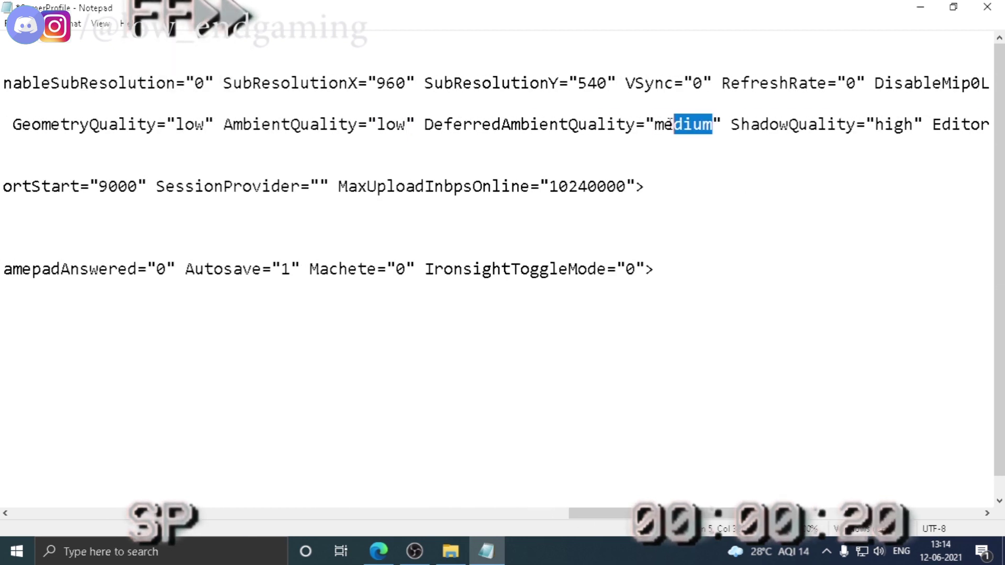
pyautogui.moveTo(605, 514); pyautogui.dragTo(652, 514)
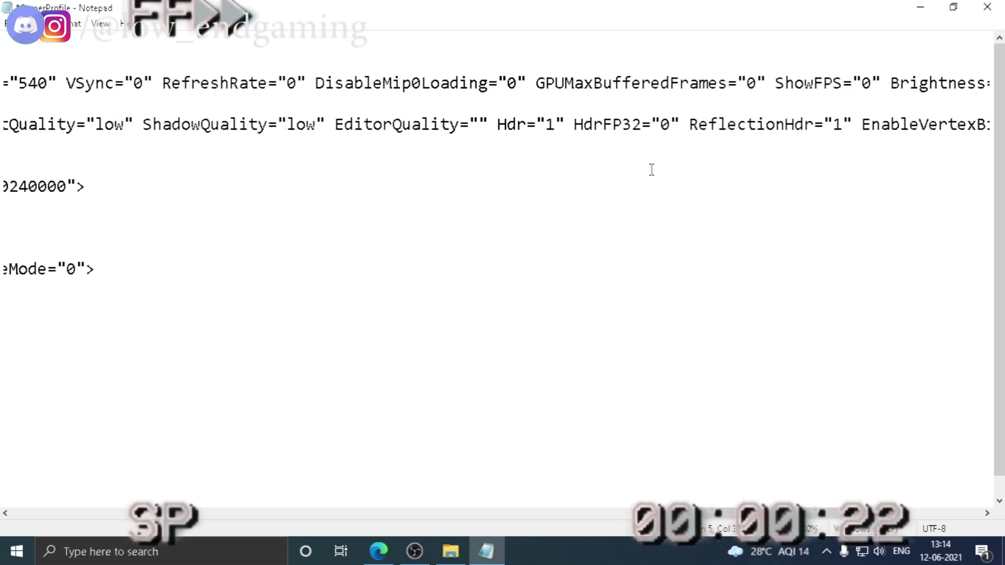
pyautogui.hscroll(5, 747, 422)
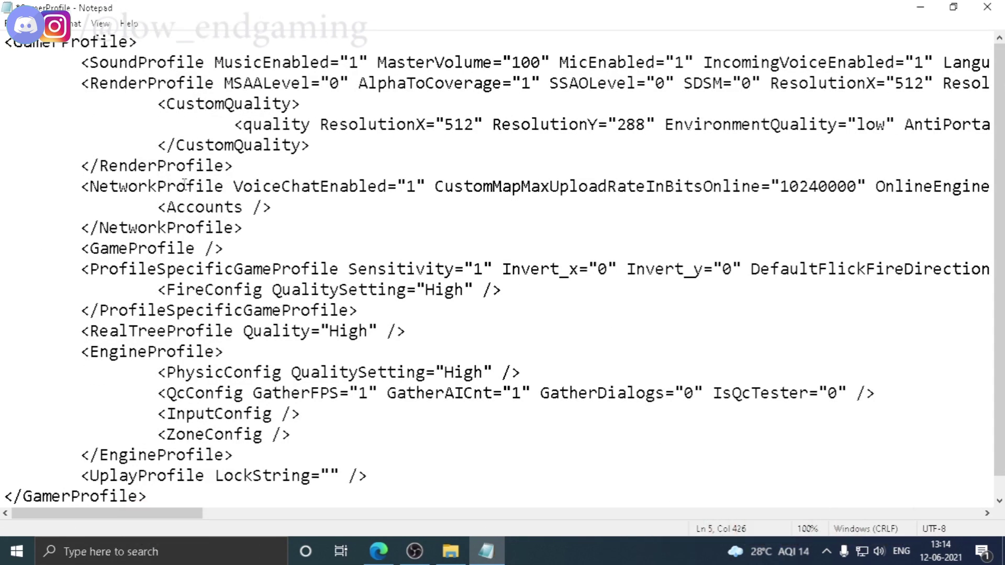
pyautogui.click(12, 24)
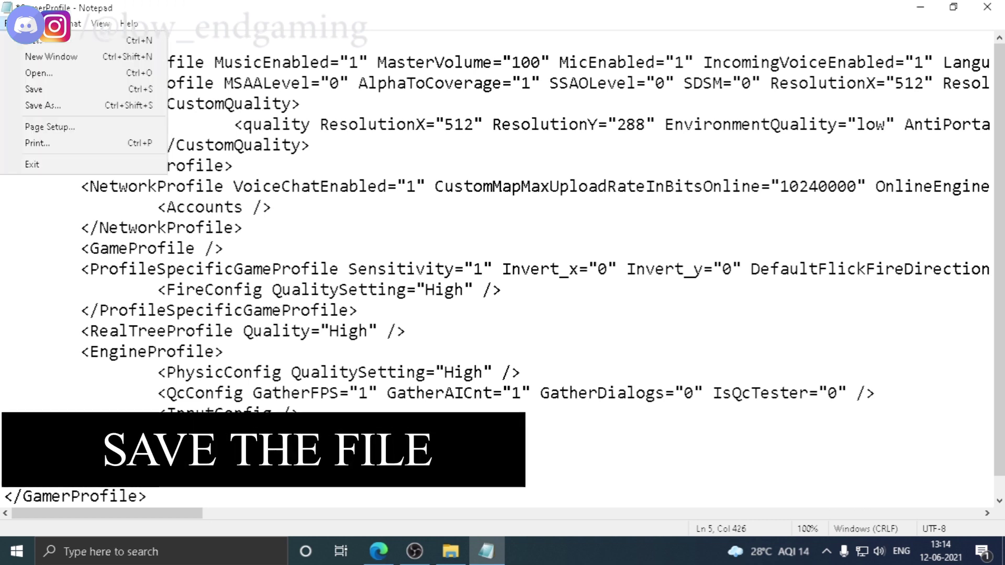
pyautogui.click(44, 88)
# Close Notepad and set GamerProfile to Read-only in its Properties
pyautogui.click(988, 8)
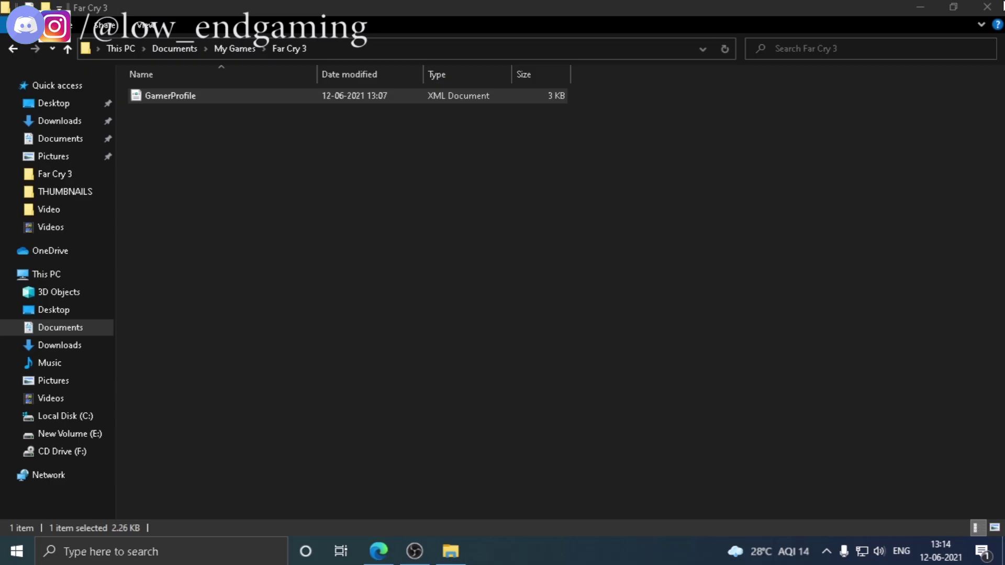
pyautogui.click(354, 98)
pyautogui.rightClick(348, 99)
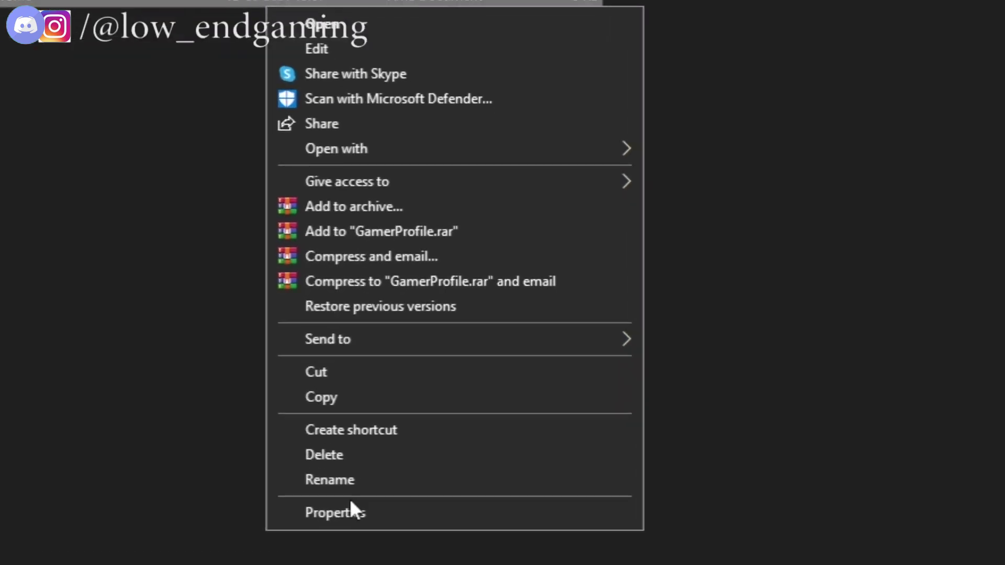
pyautogui.click(394, 432)
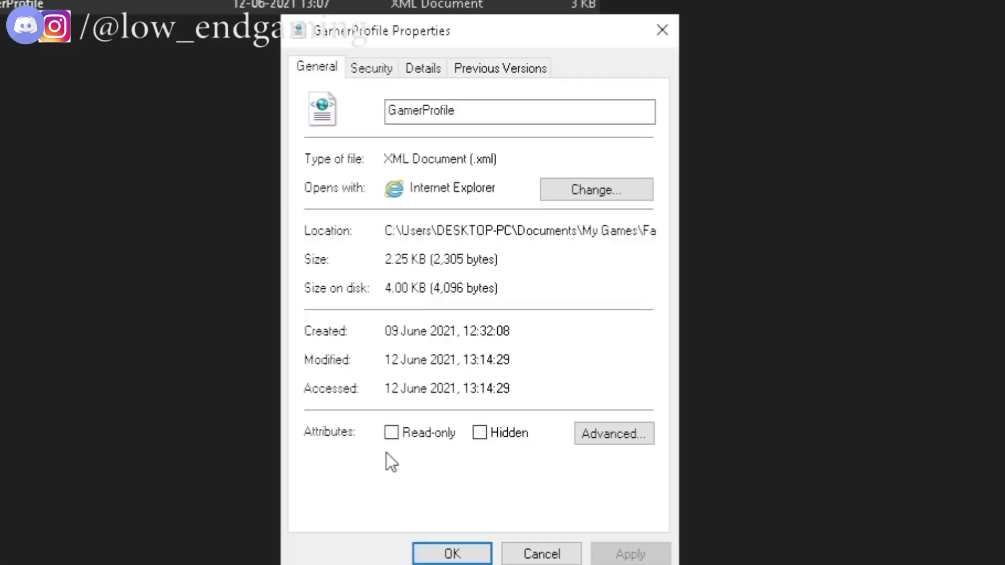
pyautogui.click(392, 433)
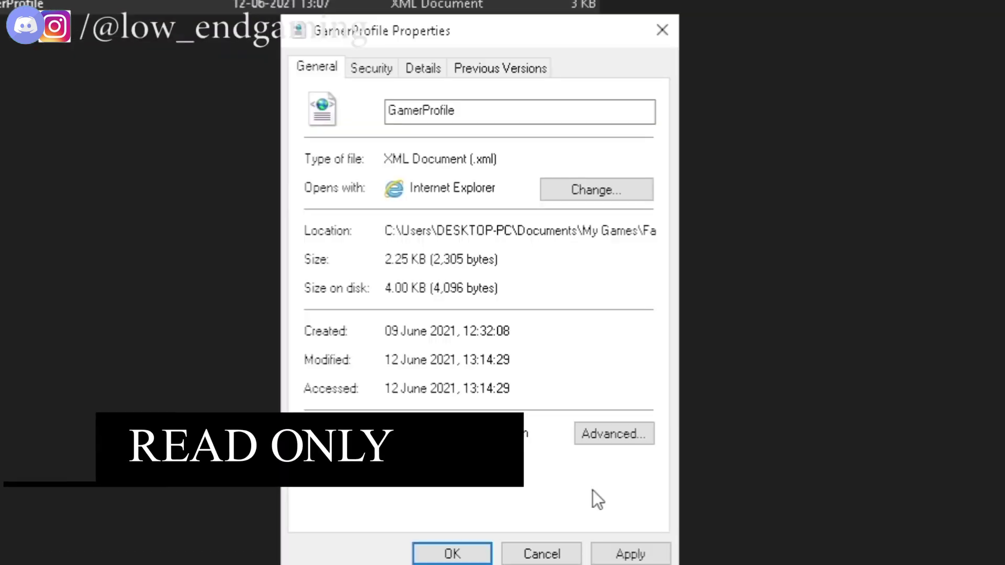
pyautogui.click(632, 555)
pyautogui.click(452, 555)
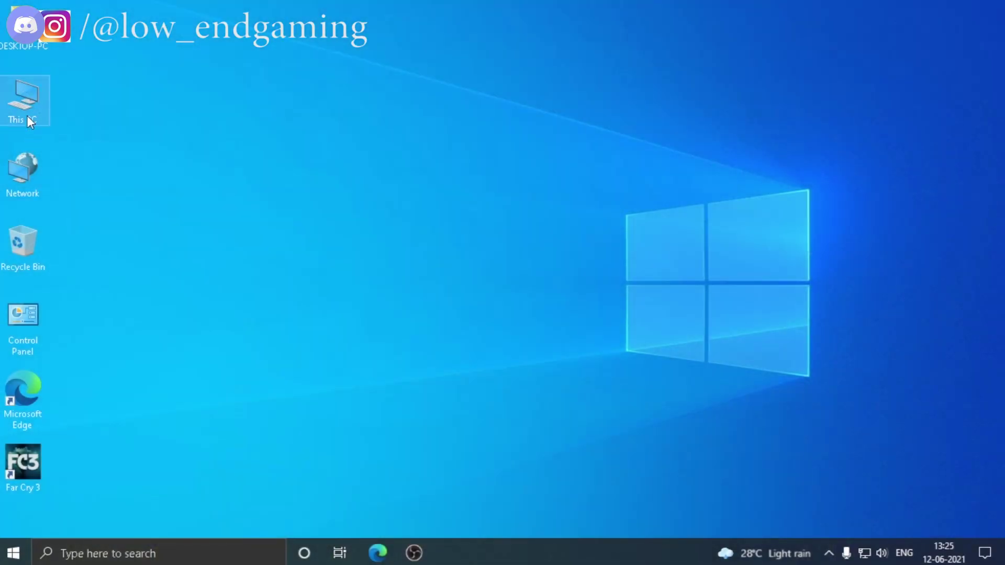
# Clear GamerProfile's Read-only attribute in My Games > Far Cry 3 and reopen it in Notepad
pyautogui.doubleClick(28, 120)
pyautogui.doubleClick(552, 105)
pyautogui.doubleClick(293, 109)
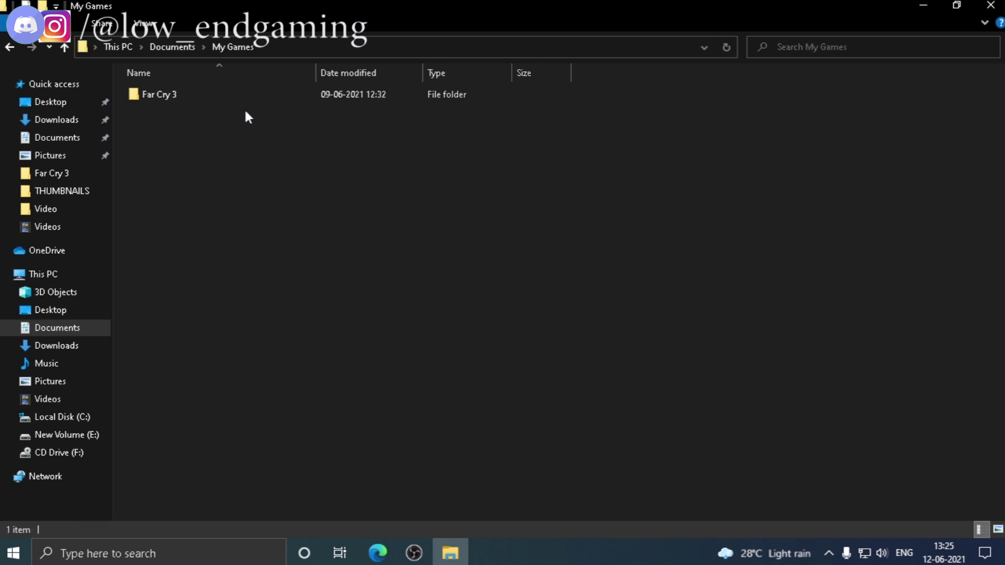
pyautogui.click(187, 97)
pyautogui.rightClick(188, 96)
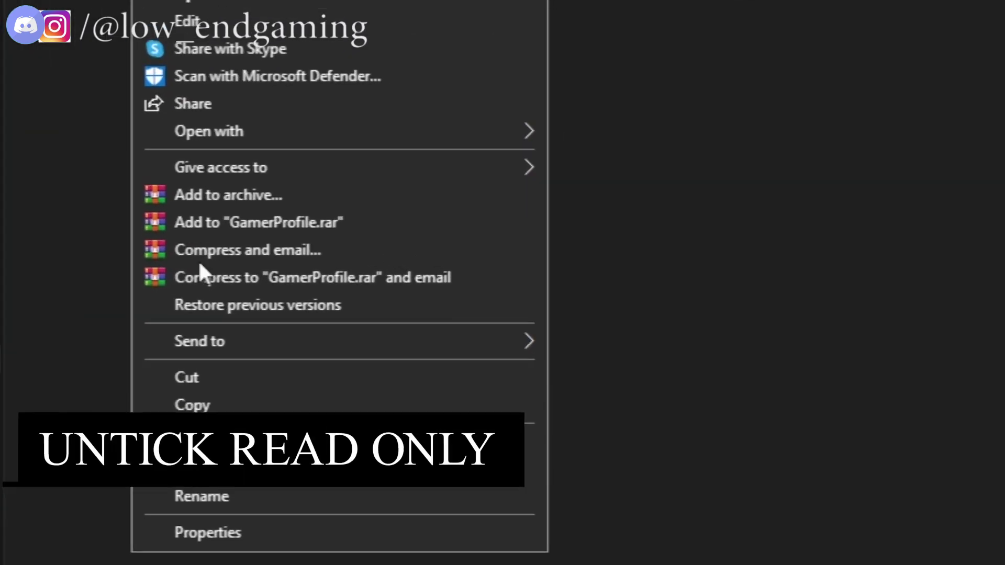
pyautogui.click(223, 528)
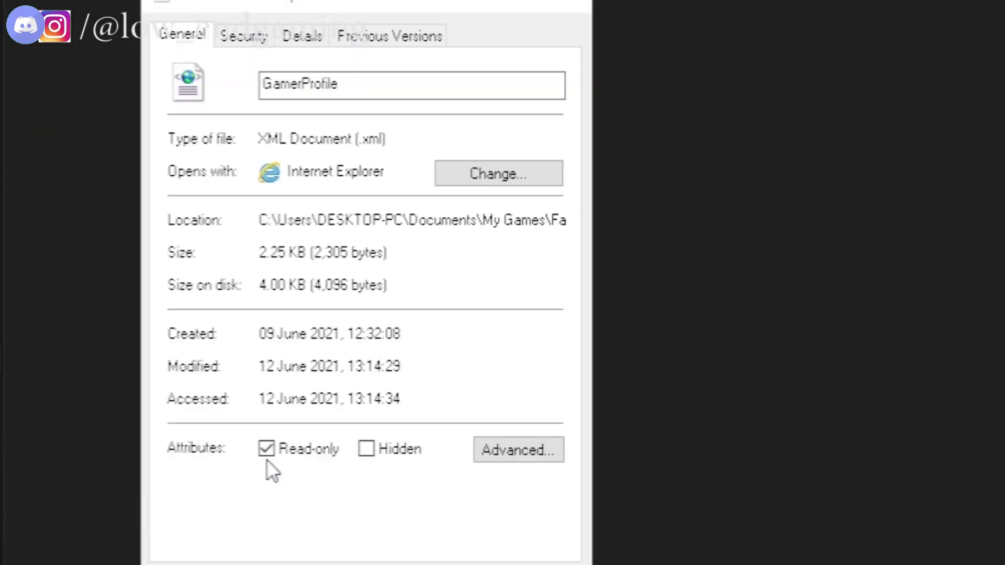
pyautogui.press('Escape')
pyautogui.rightClick(148, 83)
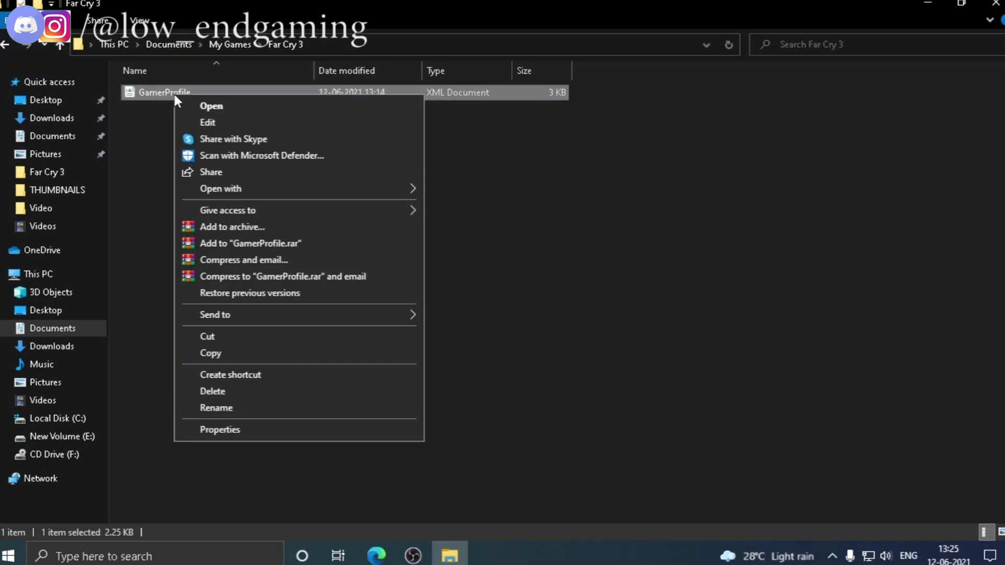
pyautogui.click(228, 125)
# Change the GamerProfile resolution from 512x288 to 640x360 and save
pyautogui.click(718, 29)
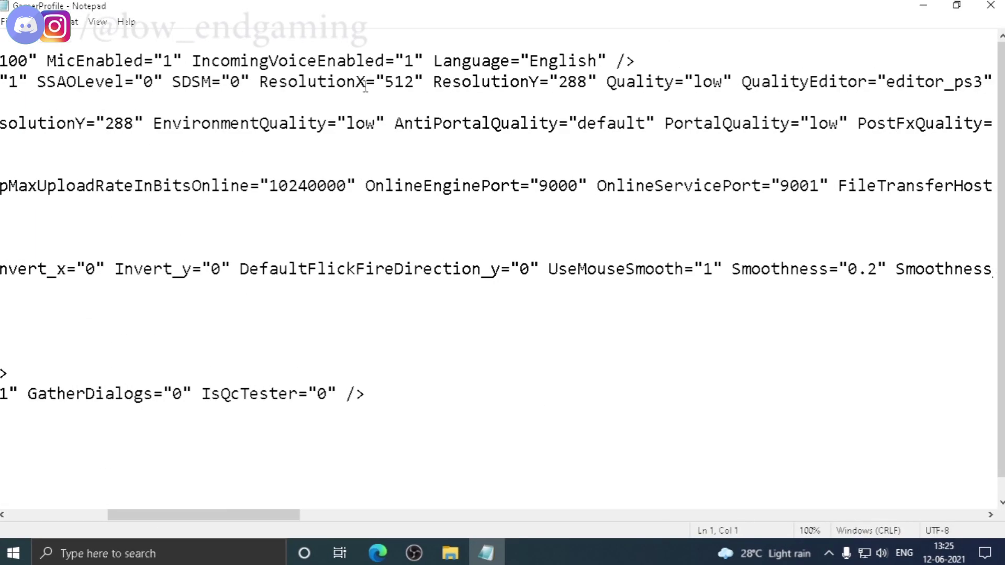
pyautogui.write('640')
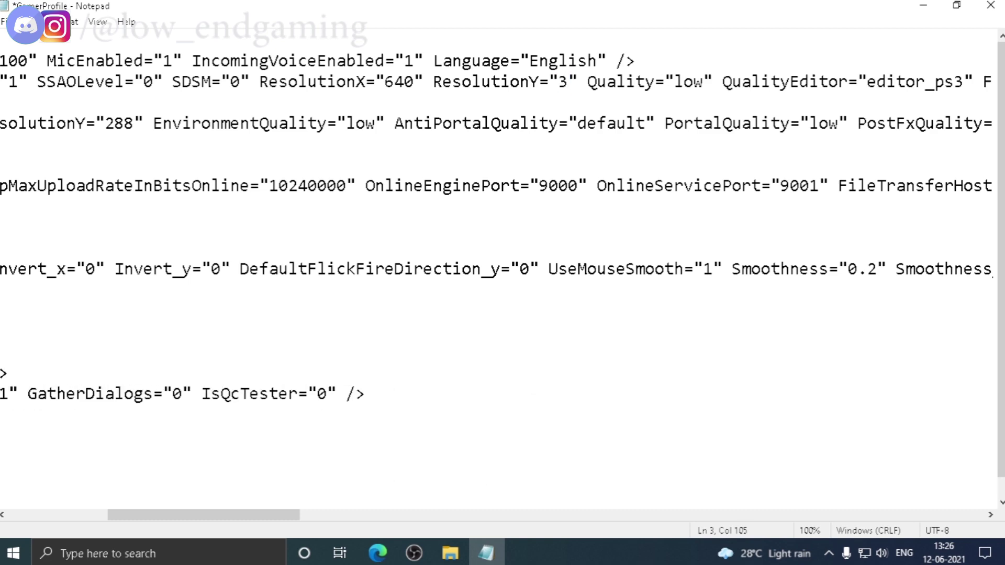
pyautogui.moveTo(248, 525); pyautogui.dragTo(149, 524)
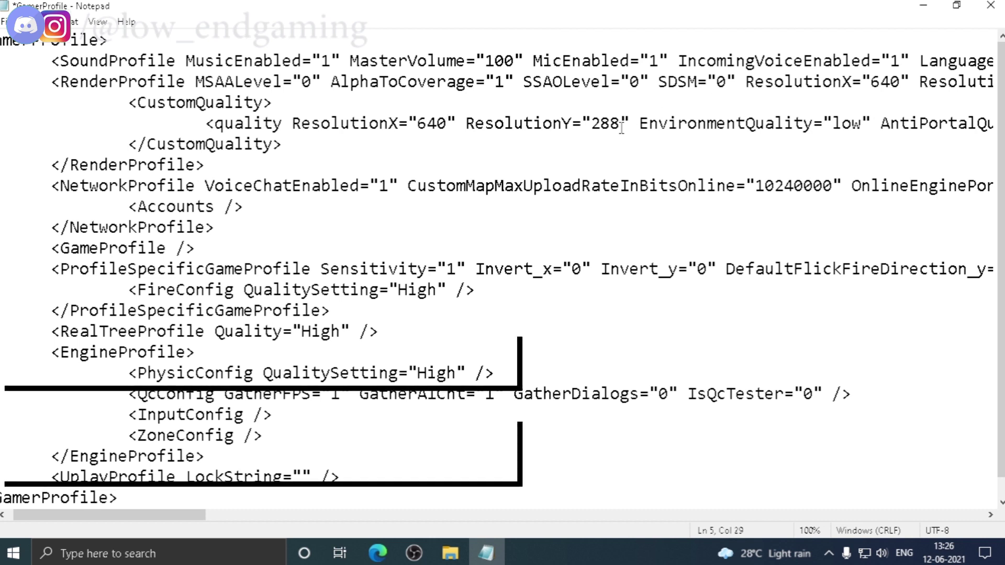
pyautogui.doubleClick(604, 124)
pyautogui.write('3')
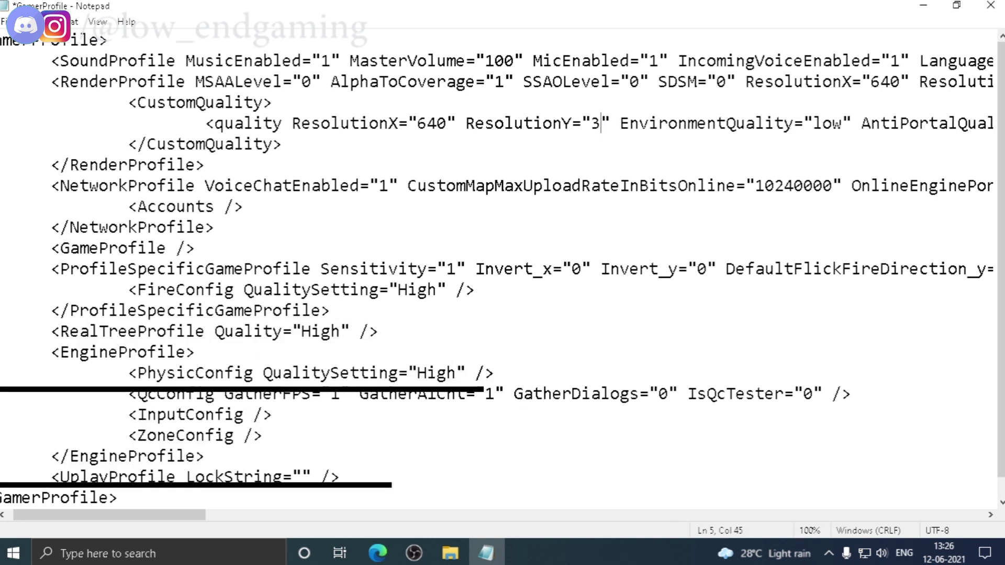
pyautogui.click(4, 22)
pyautogui.click(47, 88)
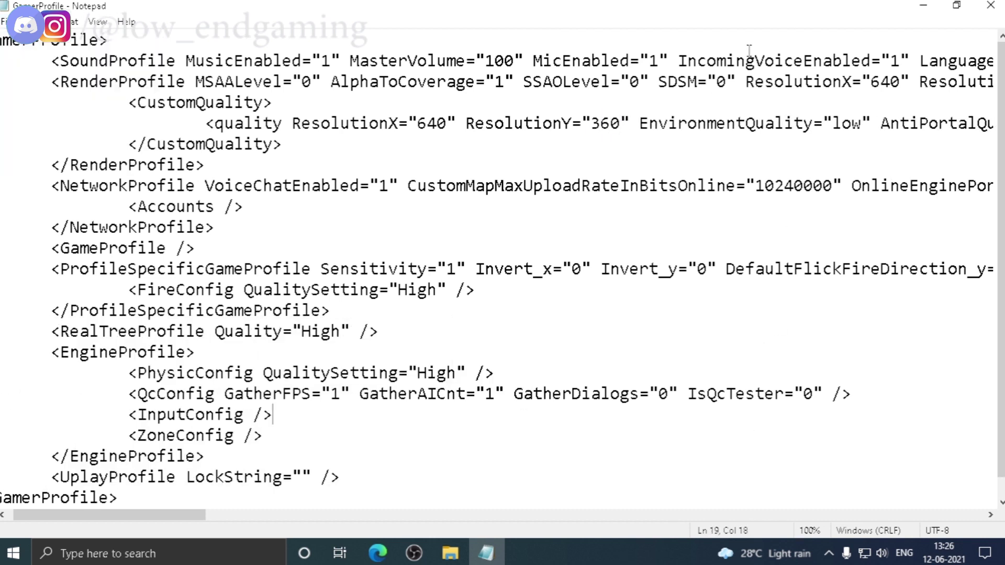
# Make GamerProfile read-only again in its Properties
pyautogui.click(450, 554)
pyautogui.rightClick(172, 94)
pyautogui.click(228, 426)
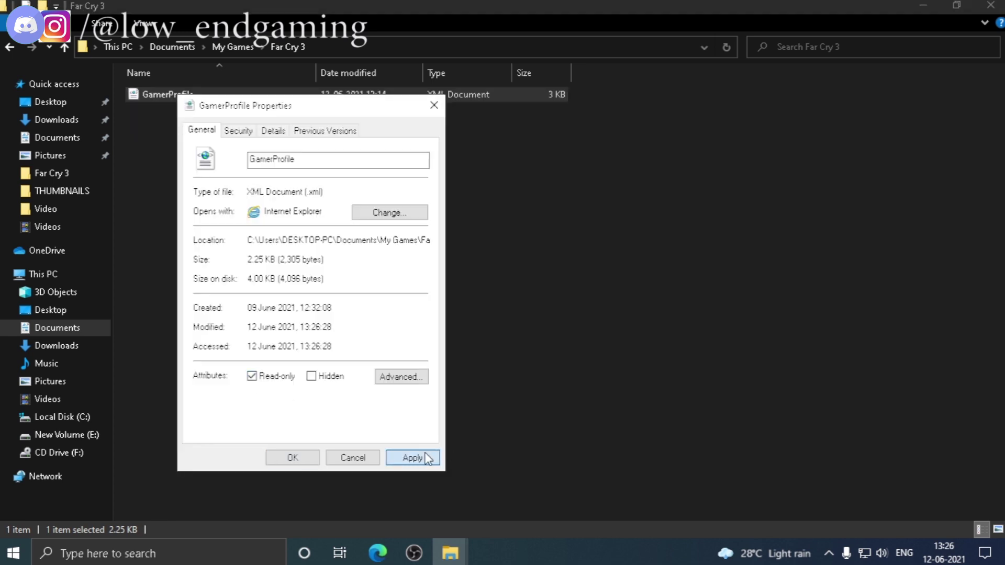
pyautogui.click(412, 458)
pyautogui.click(293, 458)
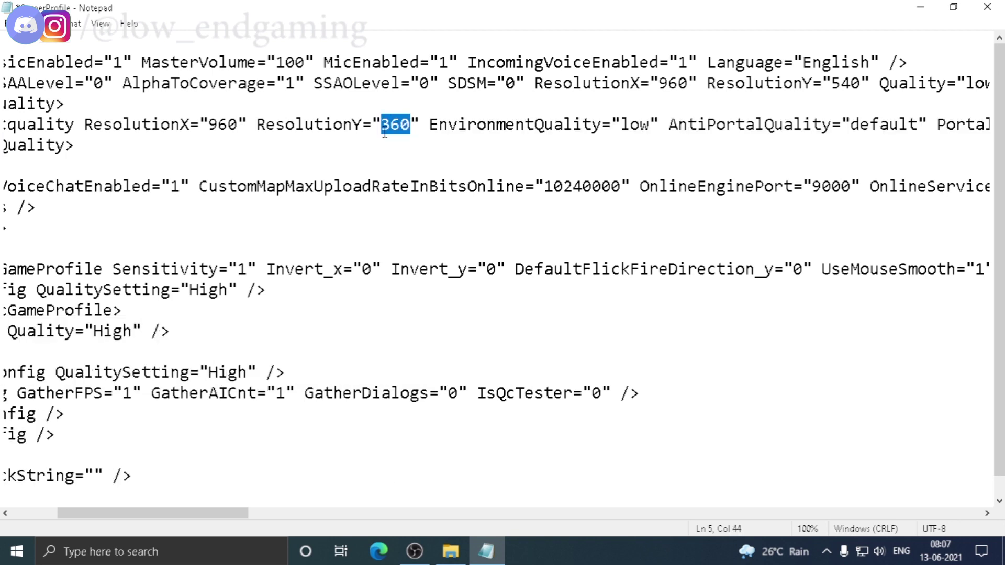
# Save GamerProfile in Notepad and open its Properties to set Read-only
pyautogui.click(7, 23)
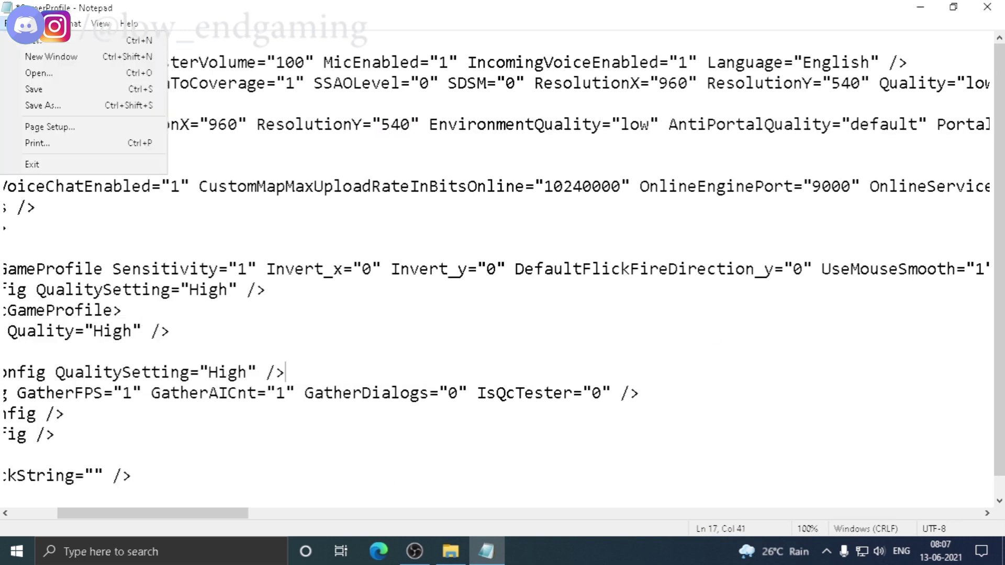
pyautogui.click(32, 89)
pyautogui.rightClick(237, 95)
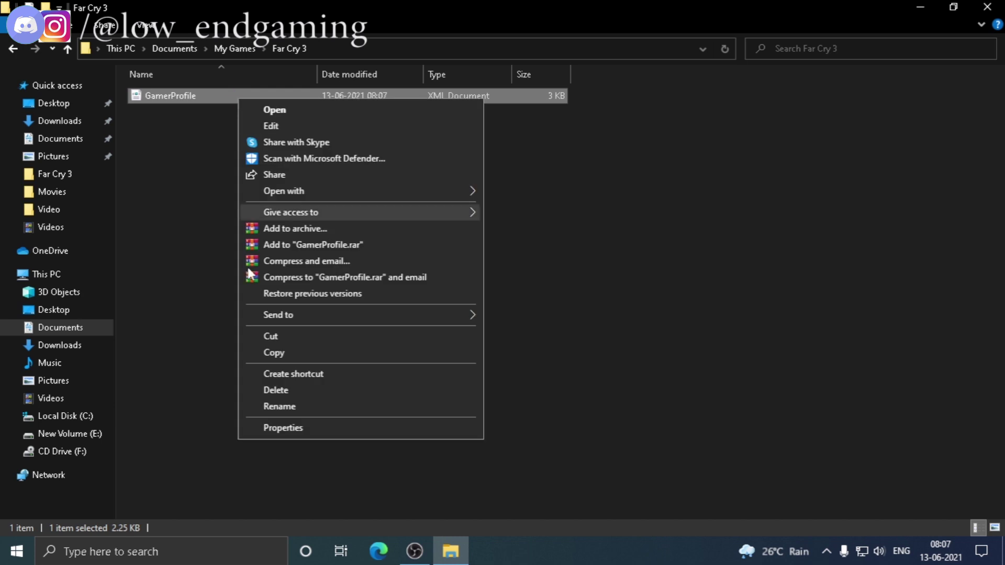
pyautogui.click(267, 428)
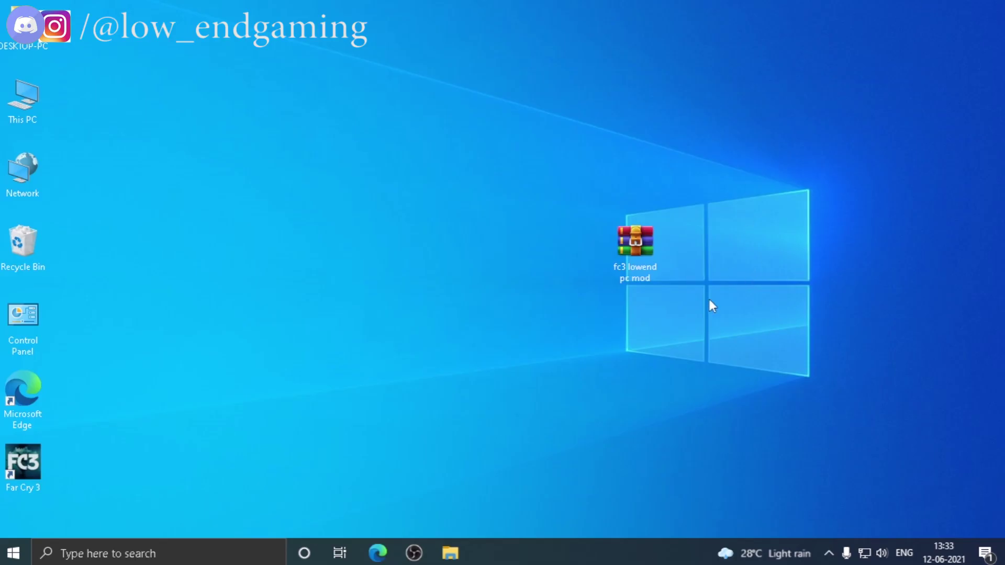
# Extract the fc3 lowend pc mod archive onto the desktop with Extract Here, entering its password
pyautogui.rightClick(623, 197)
pyautogui.click(809, 229)
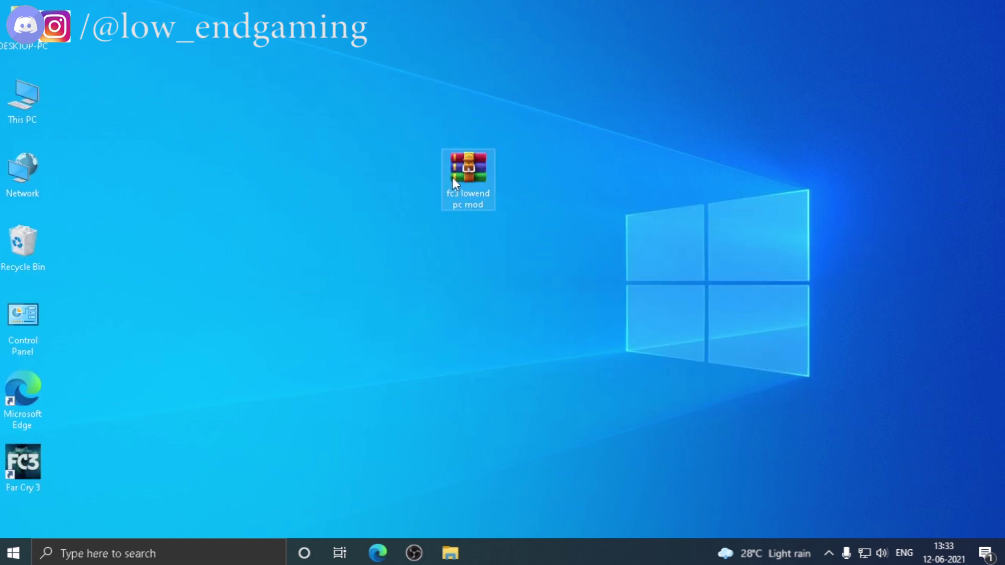
pyautogui.rightClick(452, 178)
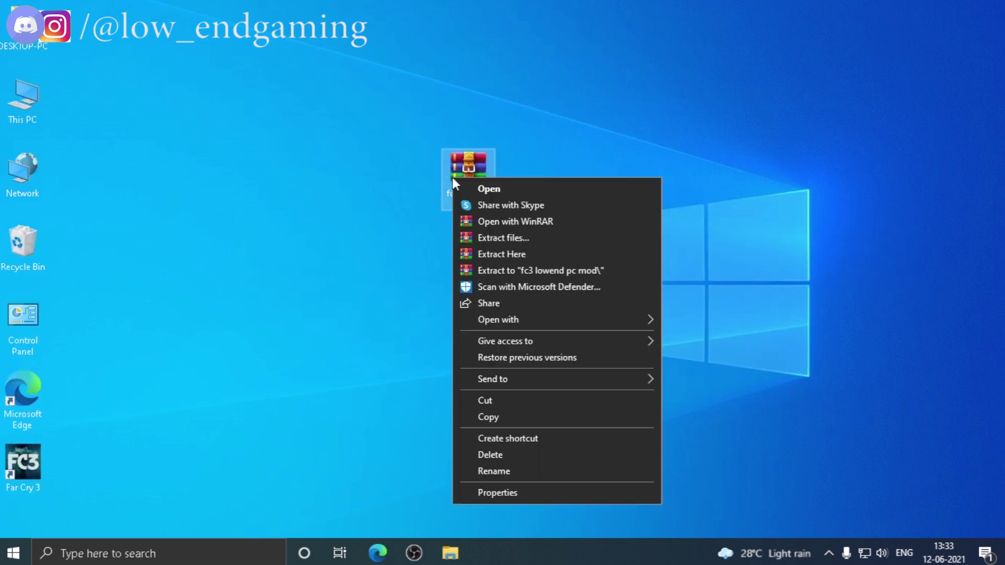
pyautogui.click(521, 254)
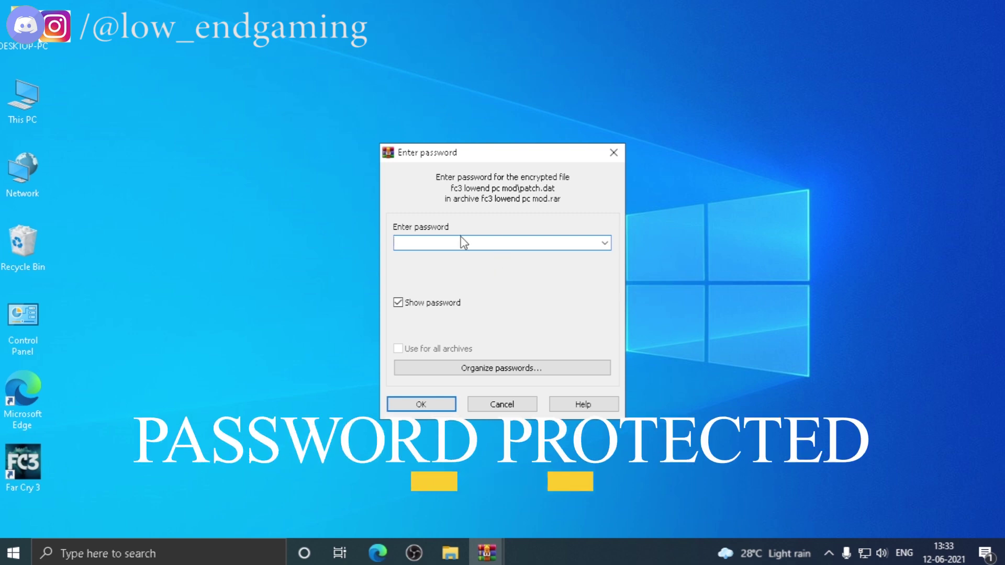
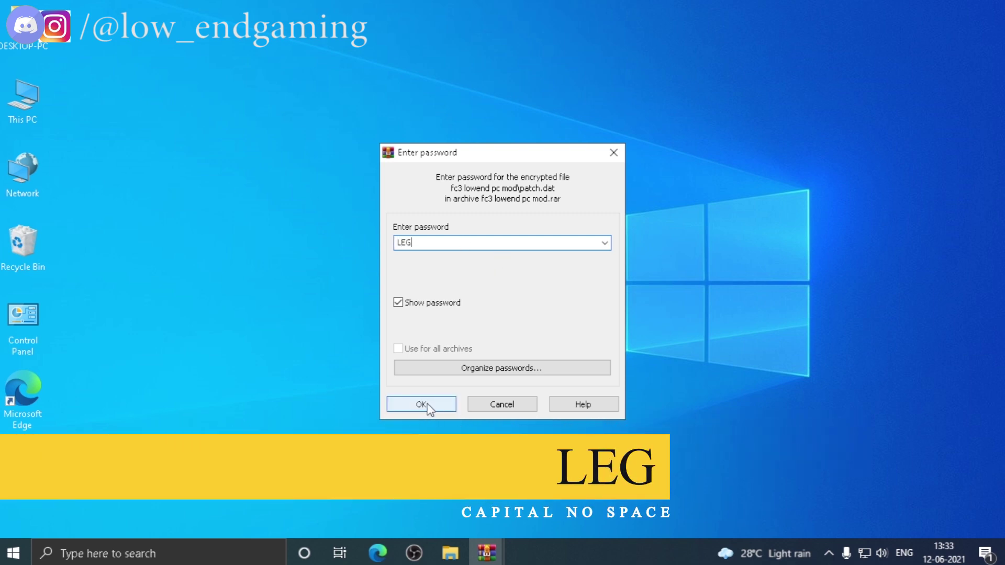
pyautogui.click(421, 405)
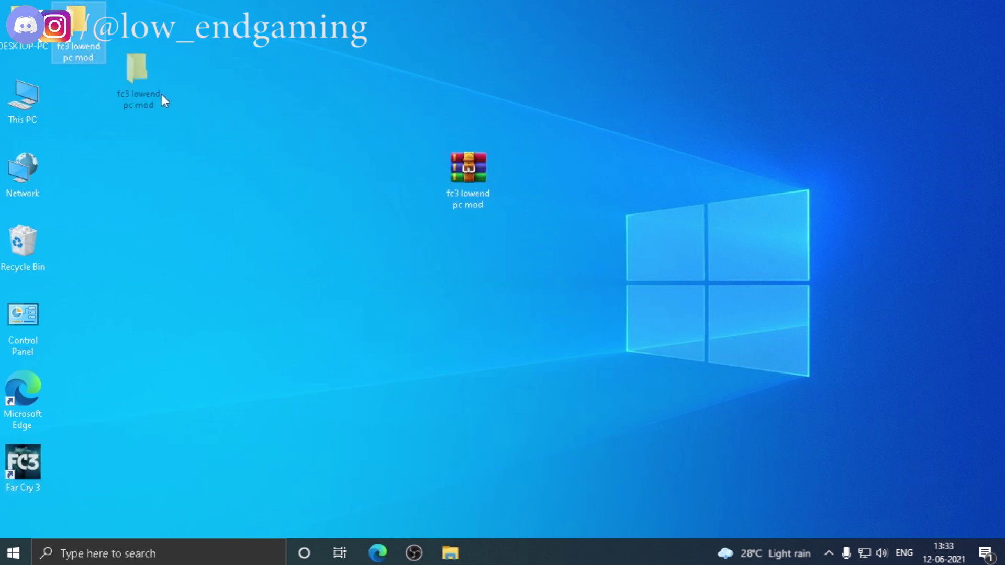
pyautogui.rightClick(714, 207)
# Copy both patch files from the extracted fc3 lowend pc mod folder
pyautogui.click(691, 133)
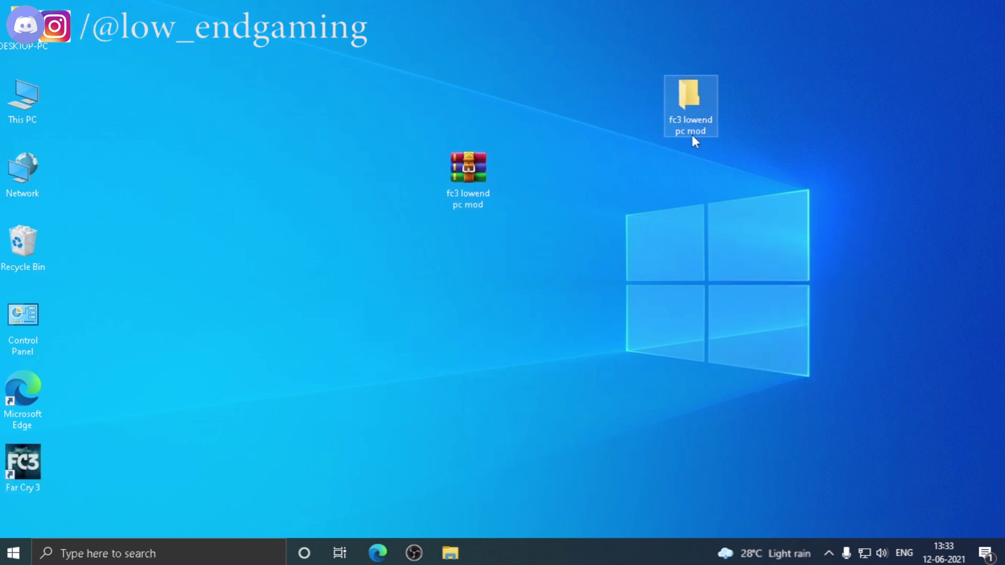
pyautogui.doubleClick(691, 103)
pyautogui.moveTo(361, 175); pyautogui.dragTo(185, 92)
pyautogui.rightClick(186, 95)
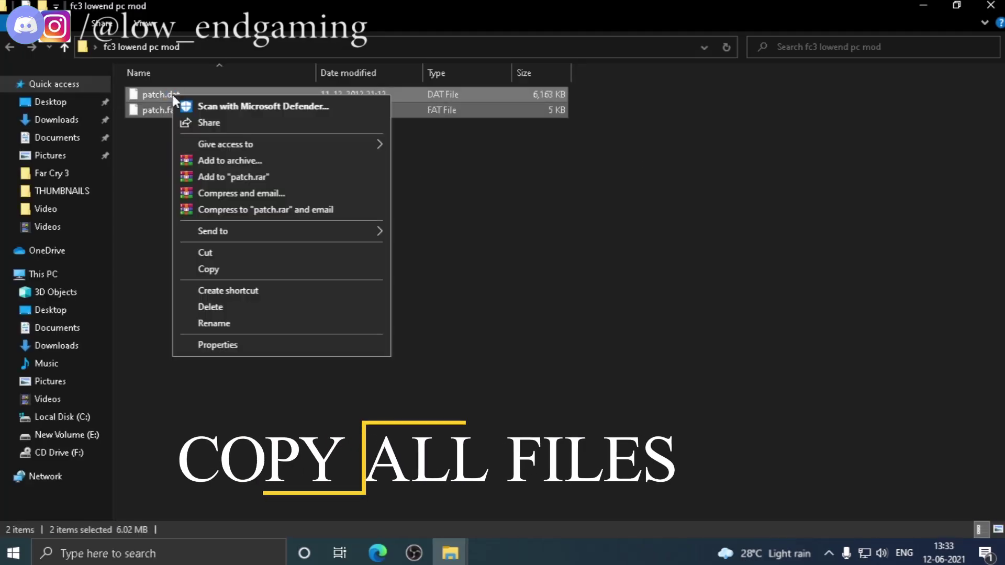
pyautogui.click(225, 263)
pyautogui.click(991, 6)
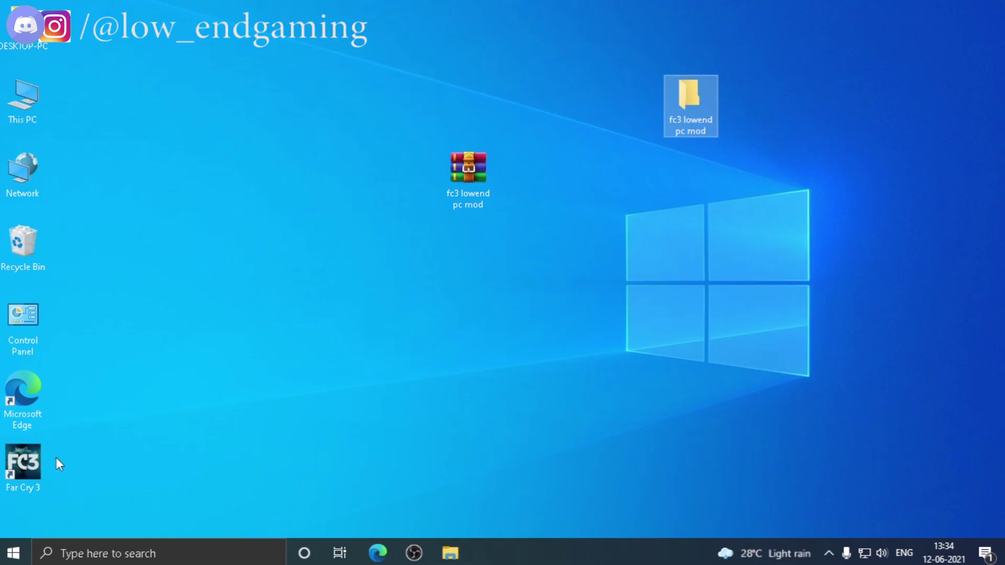
# Paste the patch files into Far Cry 3's data_win32 folder, replacing the existing ones
pyautogui.rightClick(29, 462)
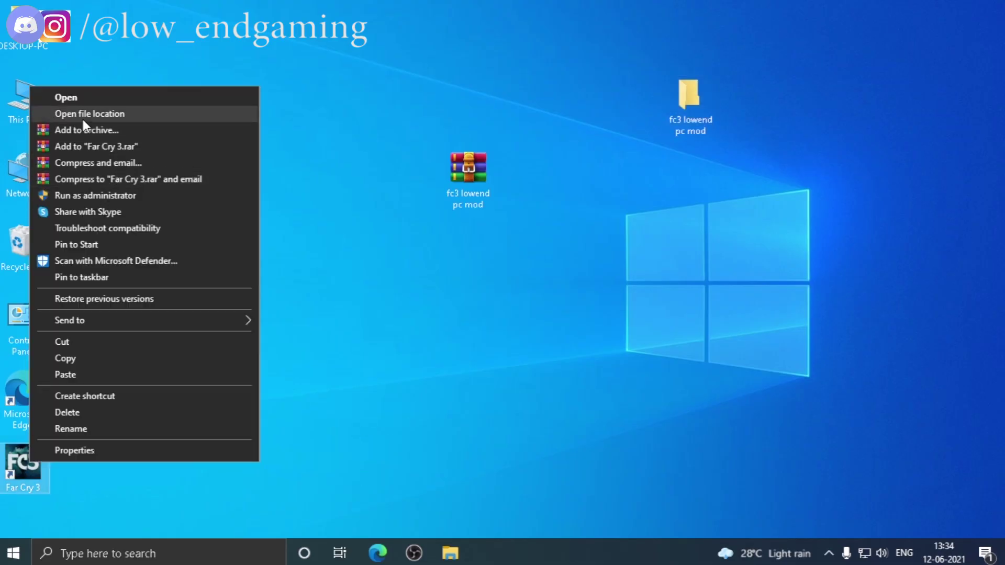
pyautogui.click(98, 115)
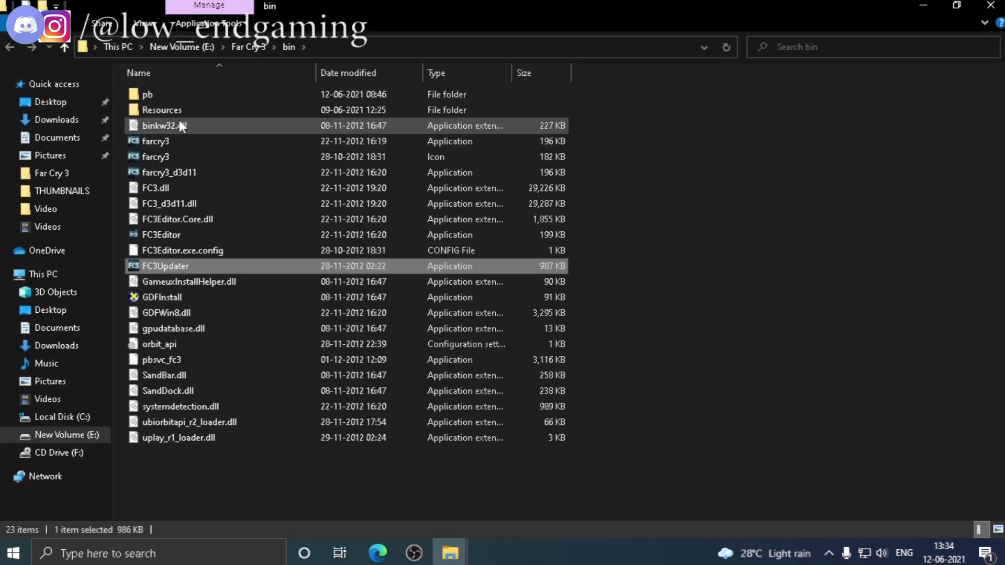
pyautogui.click(248, 46)
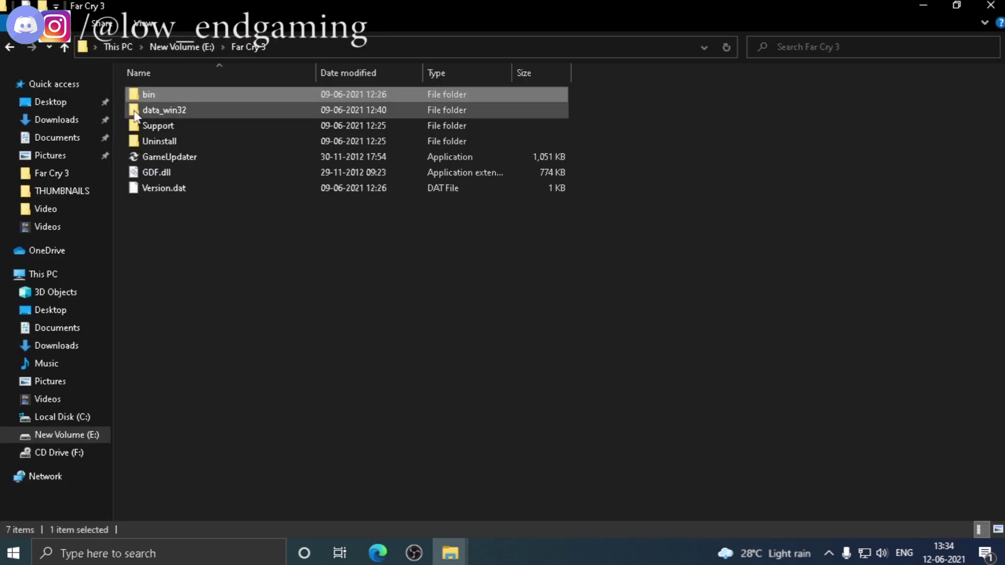
pyautogui.doubleClick(174, 114)
pyautogui.rightClick(733, 229)
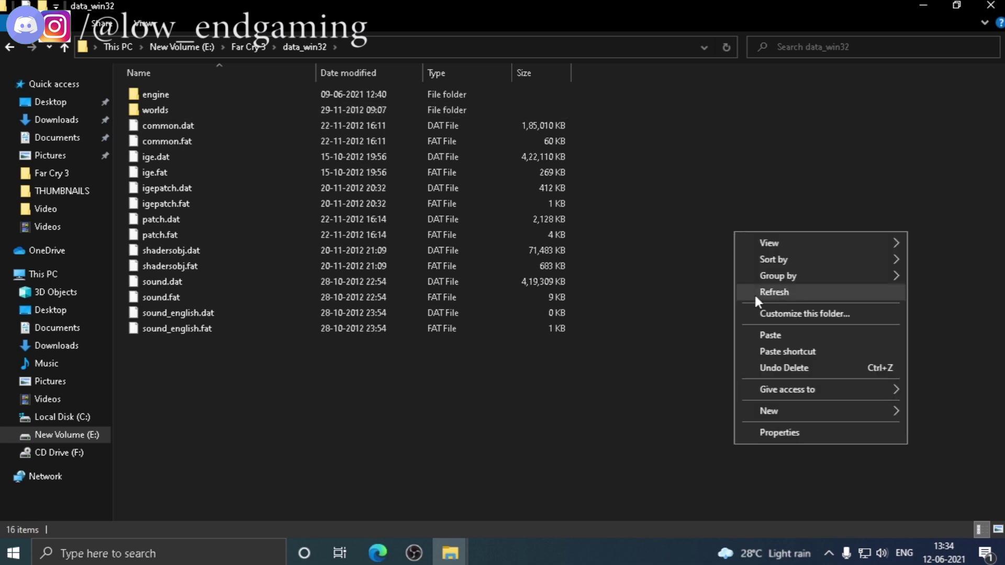
pyautogui.click(771, 332)
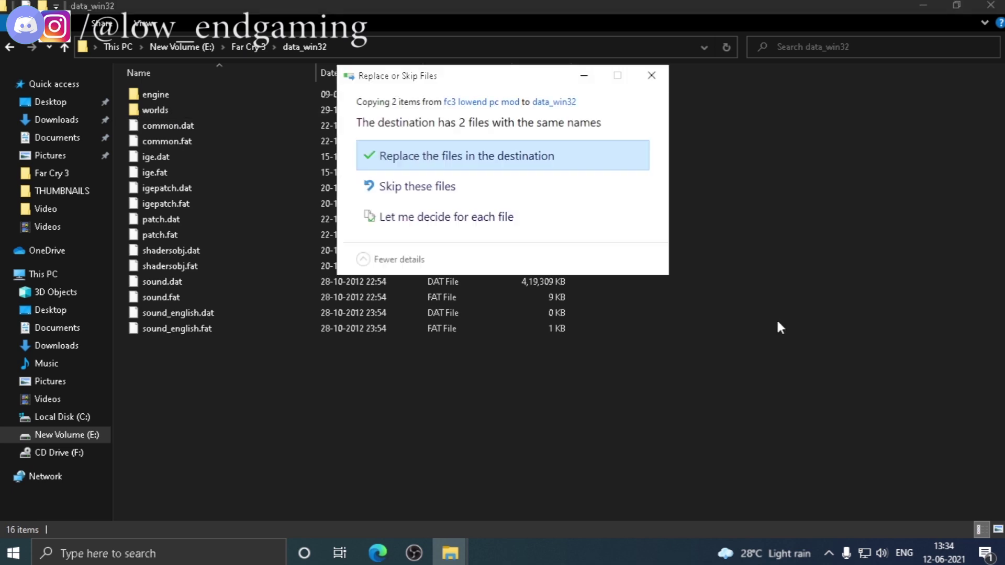
pyautogui.click(426, 162)
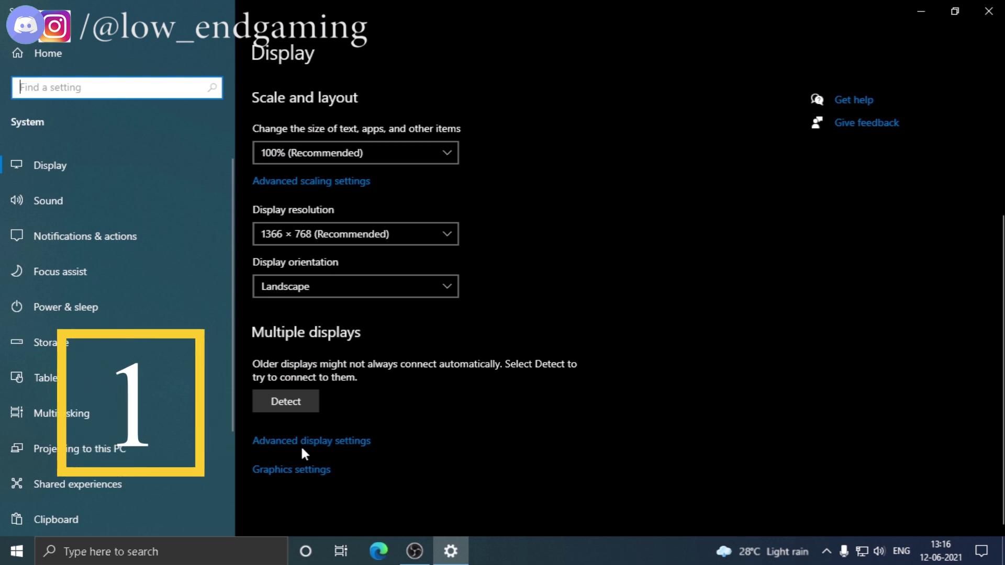
# Add farcry3.exe to the Windows graphics preference list and set it to High performance
pyautogui.click(291, 471)
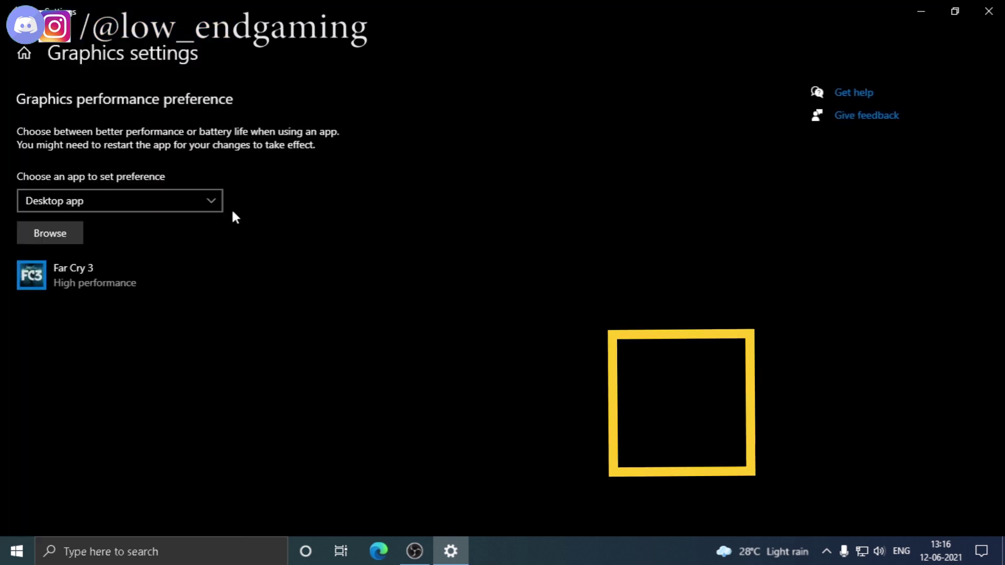
pyautogui.click(68, 234)
pyautogui.click(140, 147)
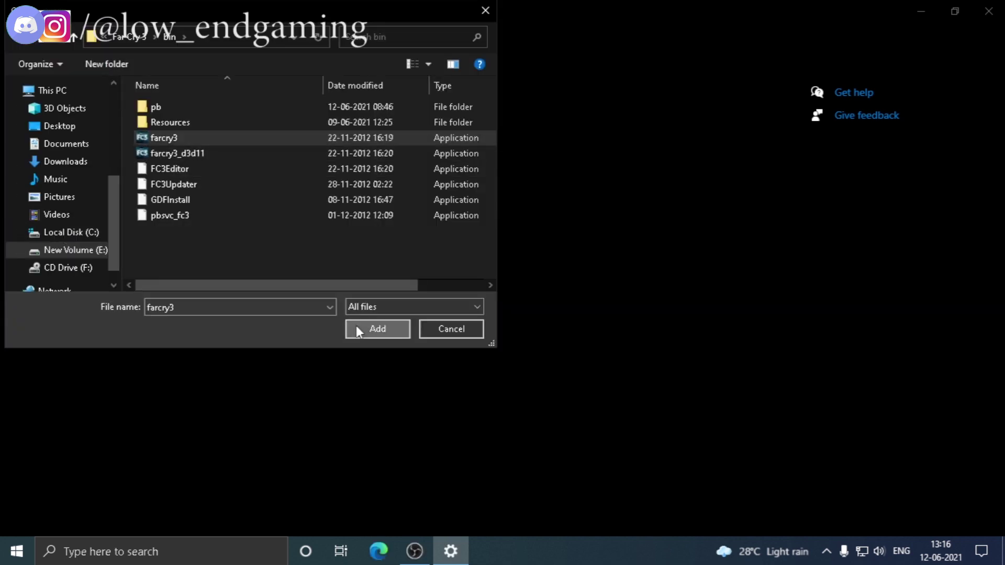
pyautogui.click(364, 330)
pyautogui.click(97, 303)
pyautogui.click(233, 359)
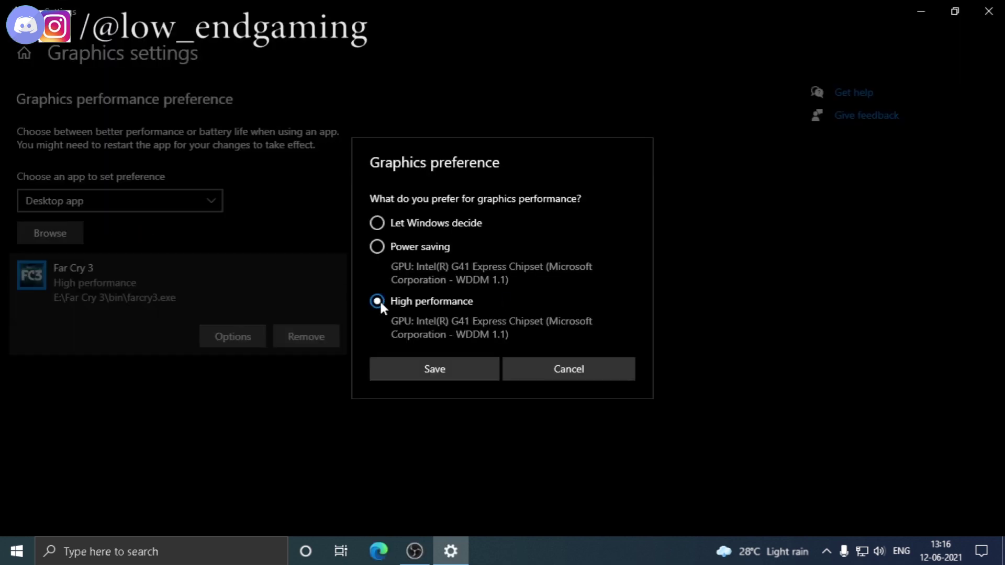
pyautogui.click(379, 299)
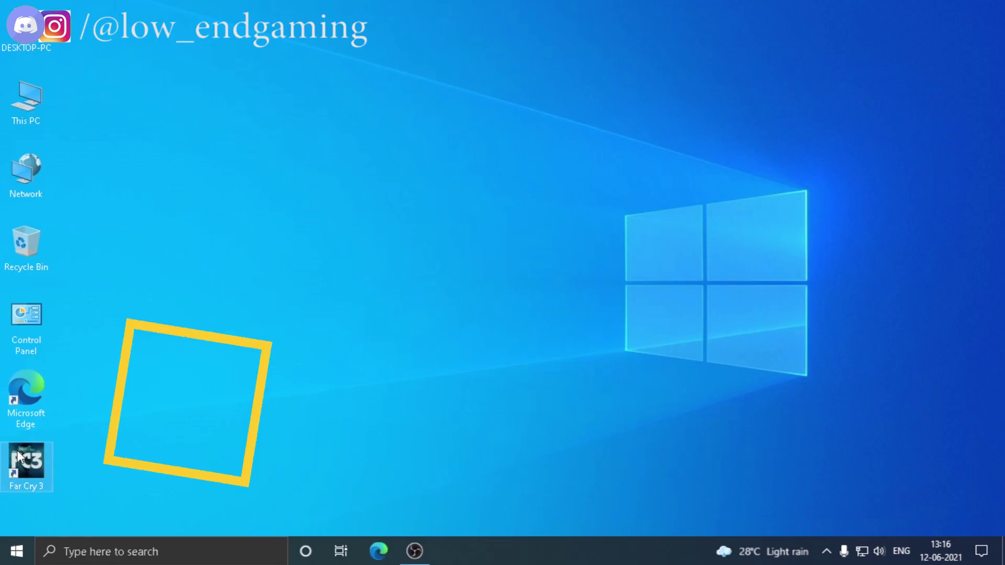
# Open the Far Cry 3 shortcut's Properties, go to its Compatibility options, and confirm with OK
pyautogui.rightClick(22, 461)
pyautogui.click(80, 438)
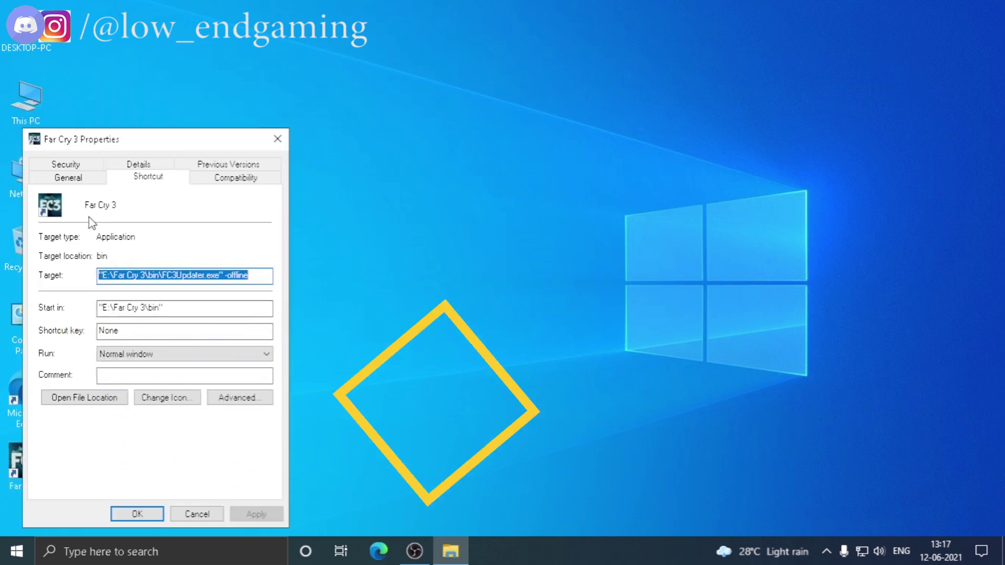
pyautogui.moveTo(157, 144); pyautogui.dragTo(582, 104)
pyautogui.click(673, 140)
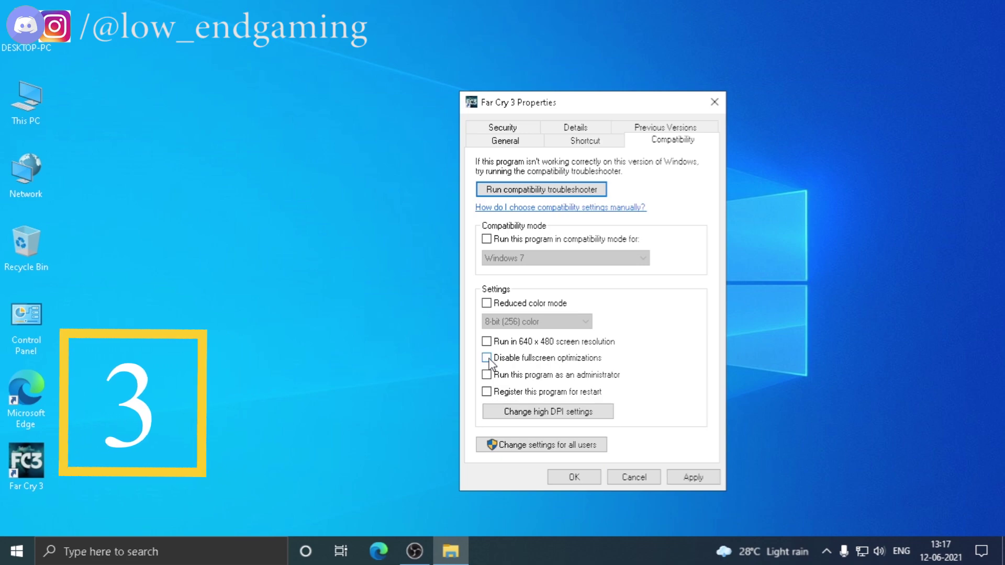
pyautogui.click(574, 478)
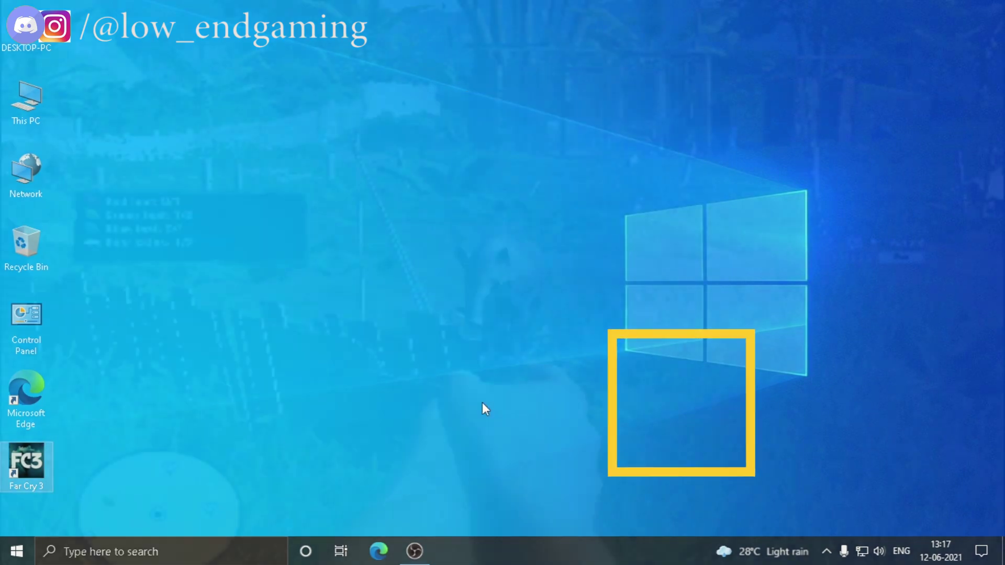